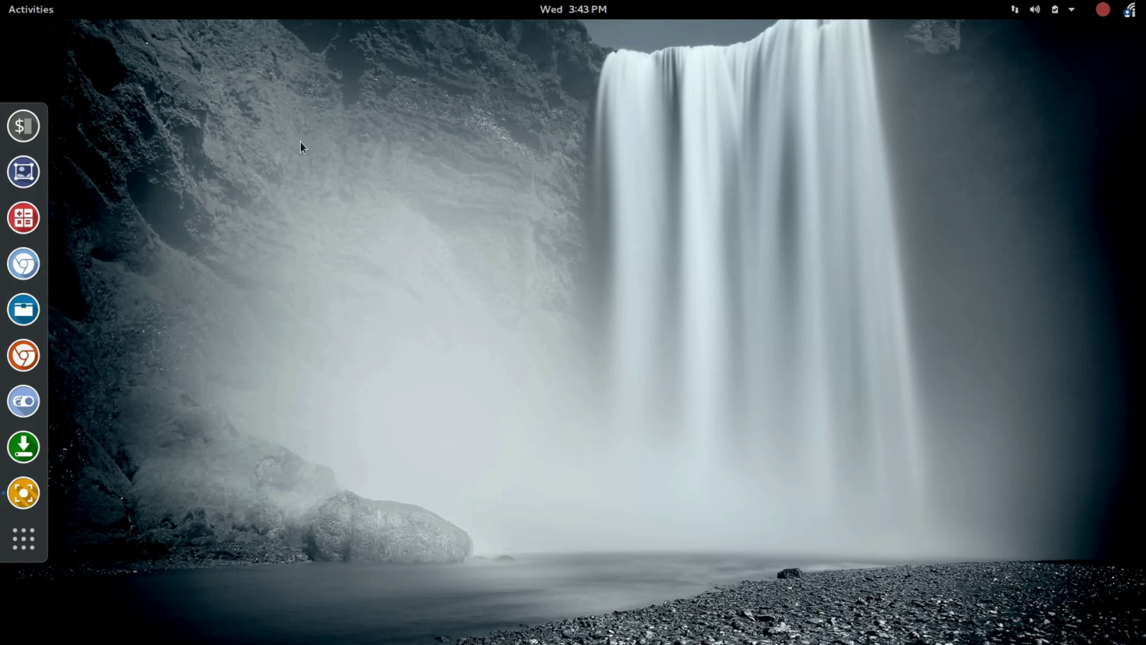
Step: Glance at the app grid, then launch Tweak Tool and switch Dash to dock off under Extensions
left_click(35, 545)
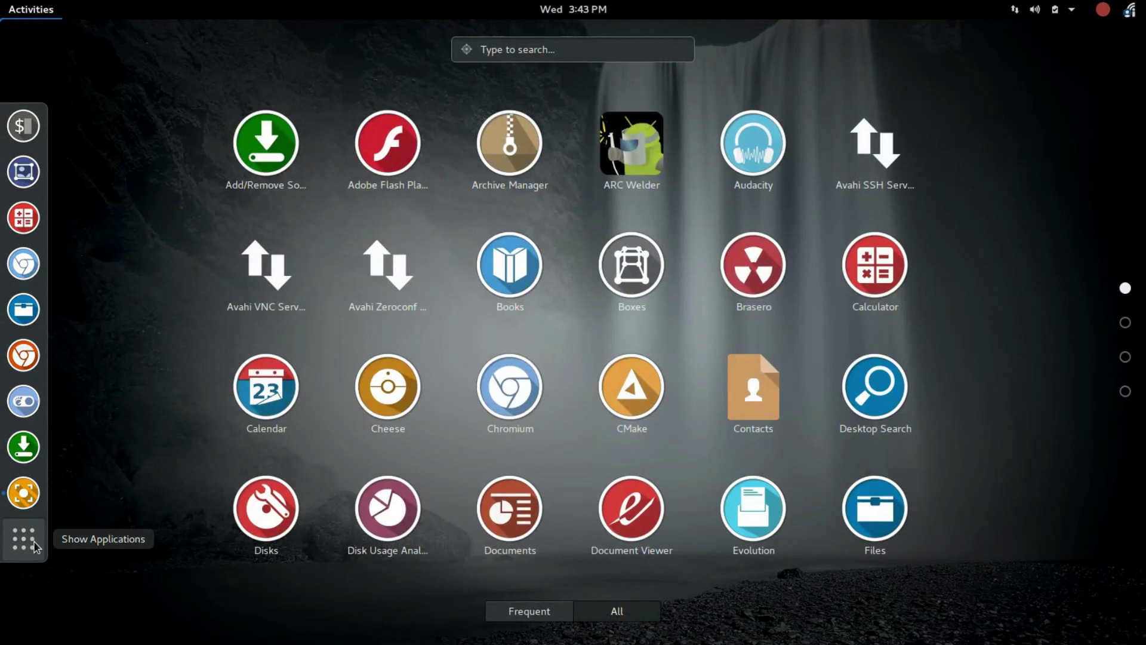
left_click(34, 544)
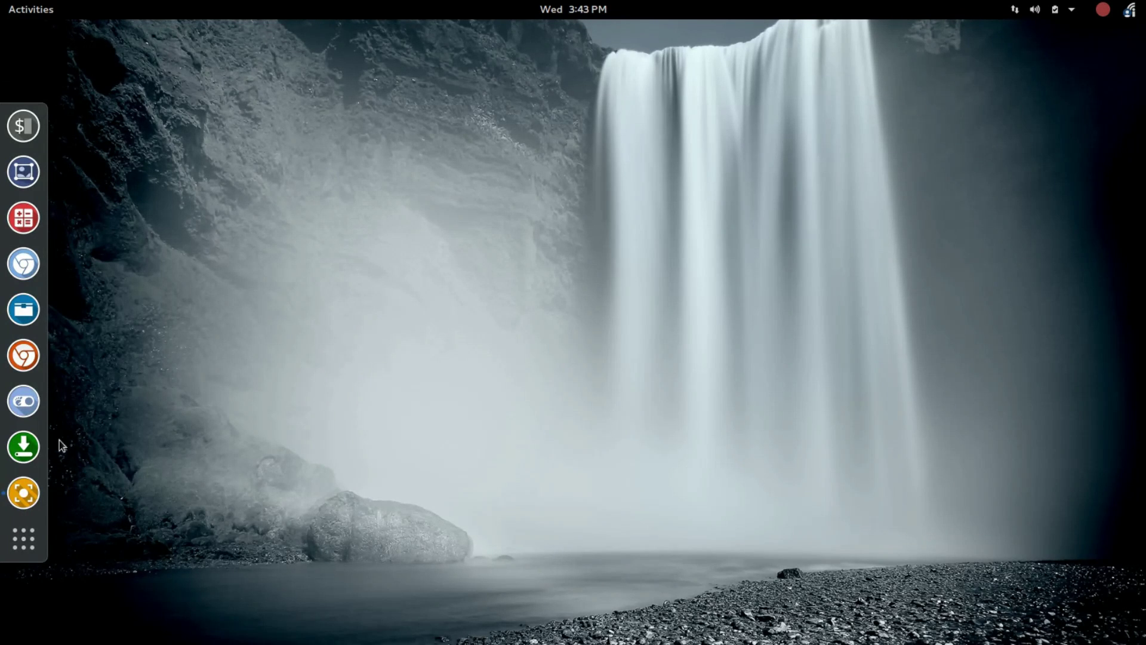
left_click(24, 401)
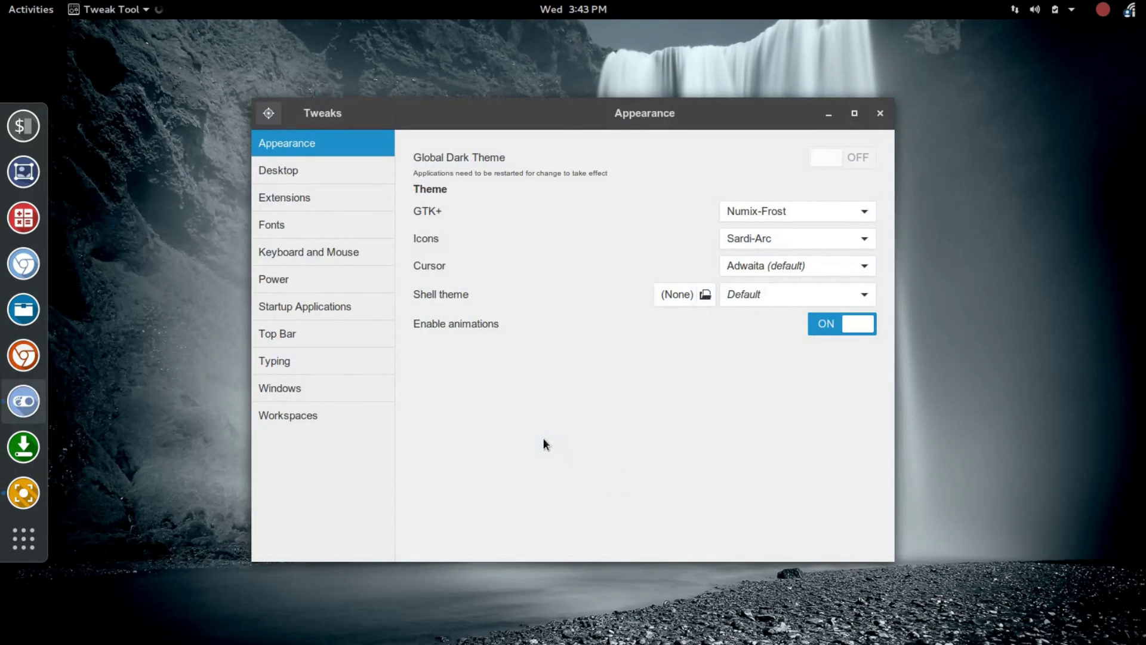
left_click(303, 198)
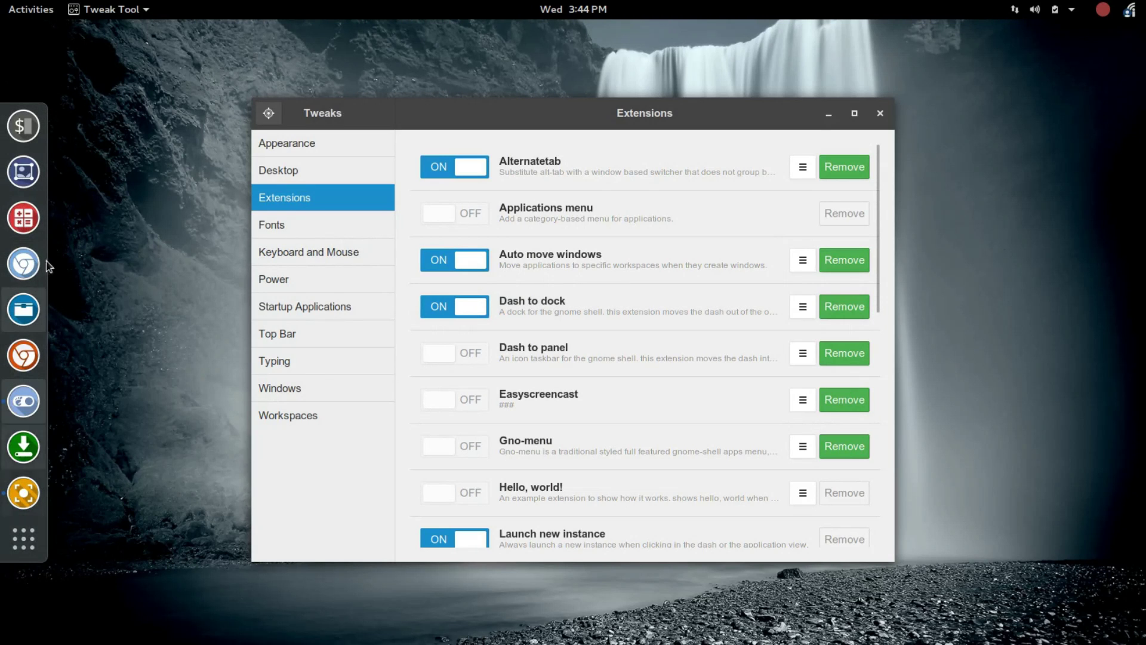
left_click(441, 307)
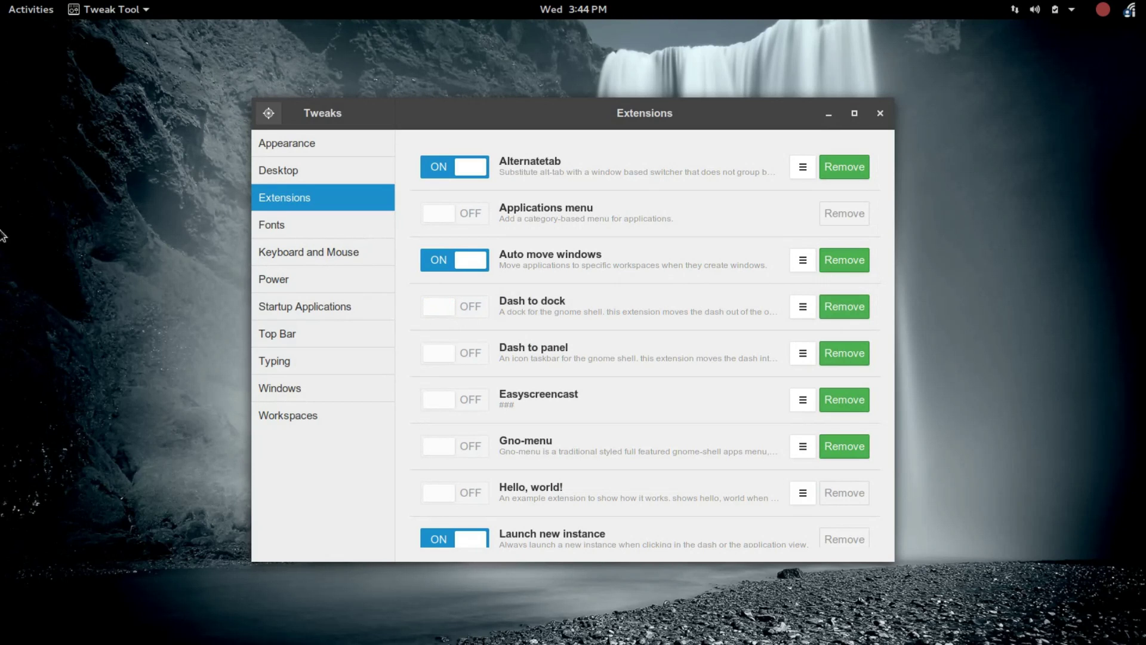
Step: Turn on Dash to panel, then check its app grid and overview before returning to Tweaks
left_click(469, 353)
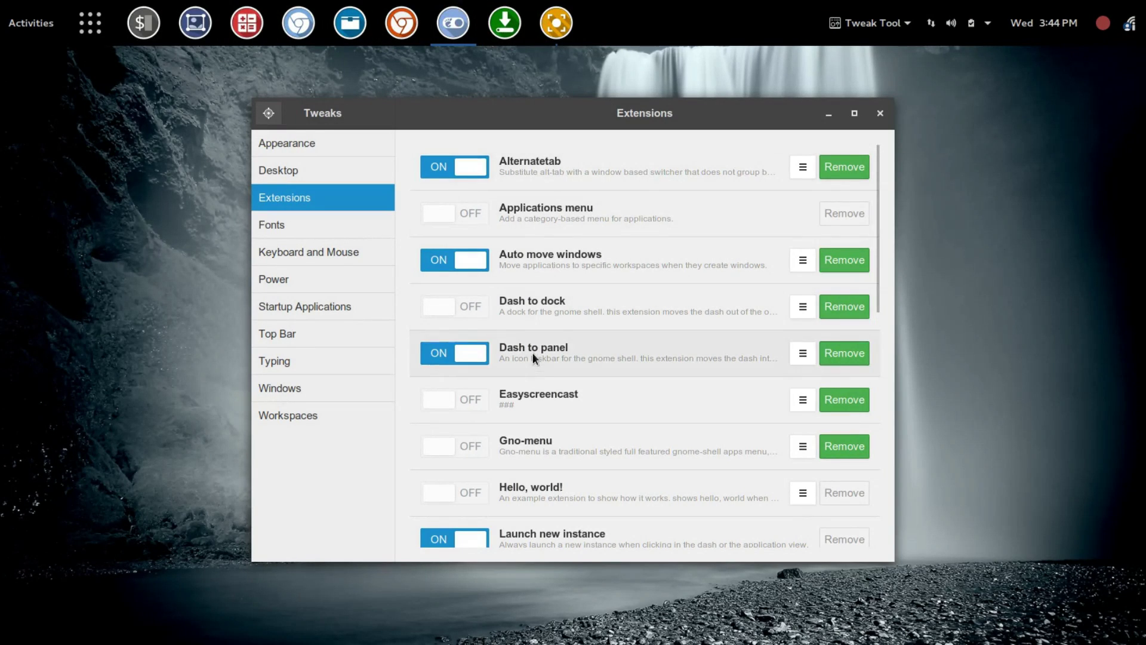
left_click(87, 31)
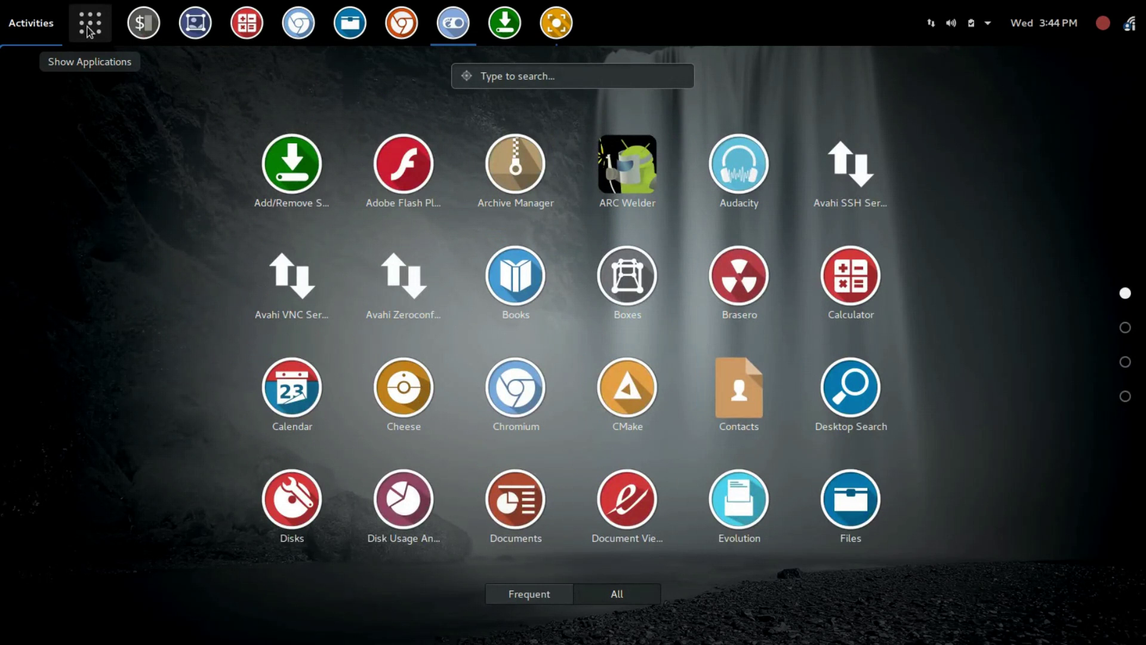
left_click(88, 31)
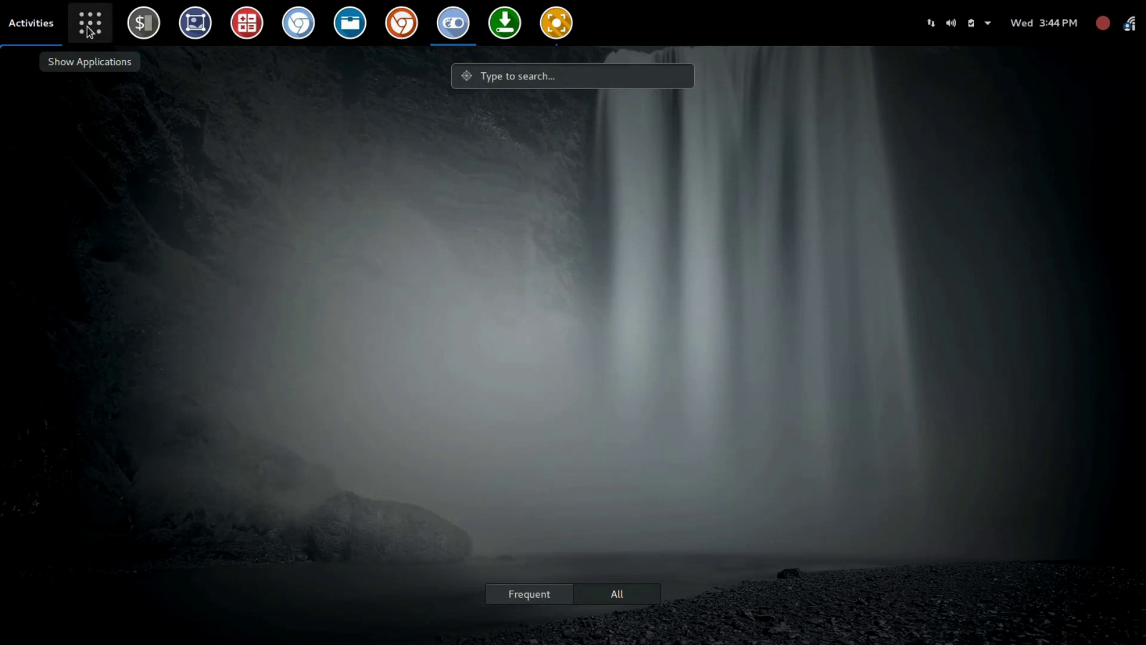
left_click(36, 24)
left_click(45, 27)
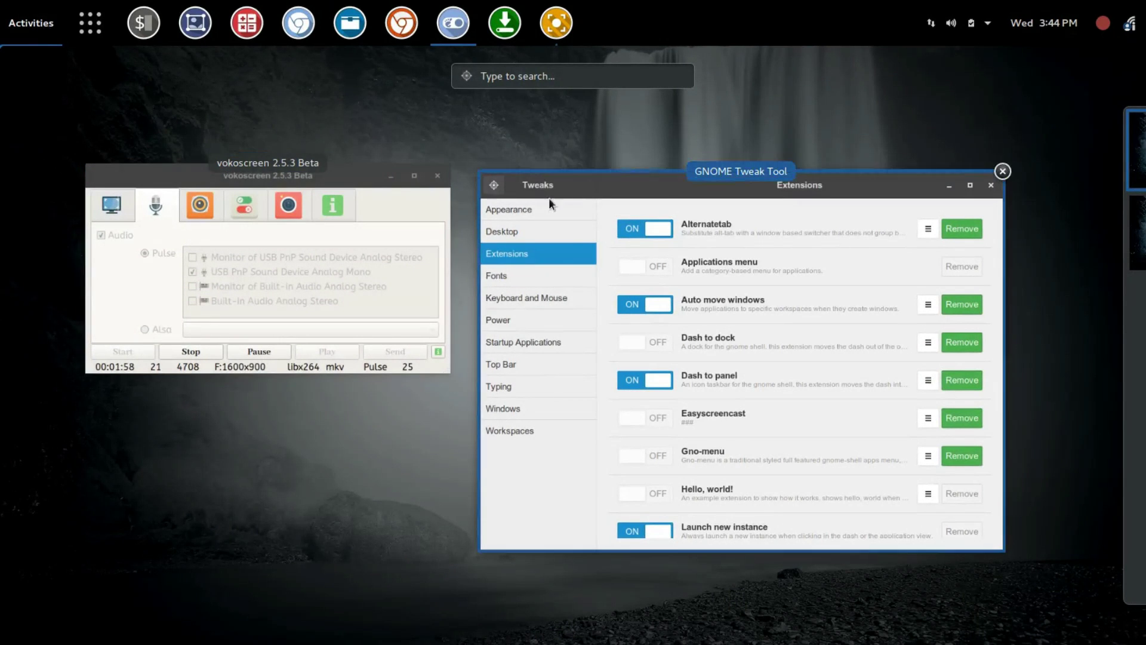
left_click(653, 187)
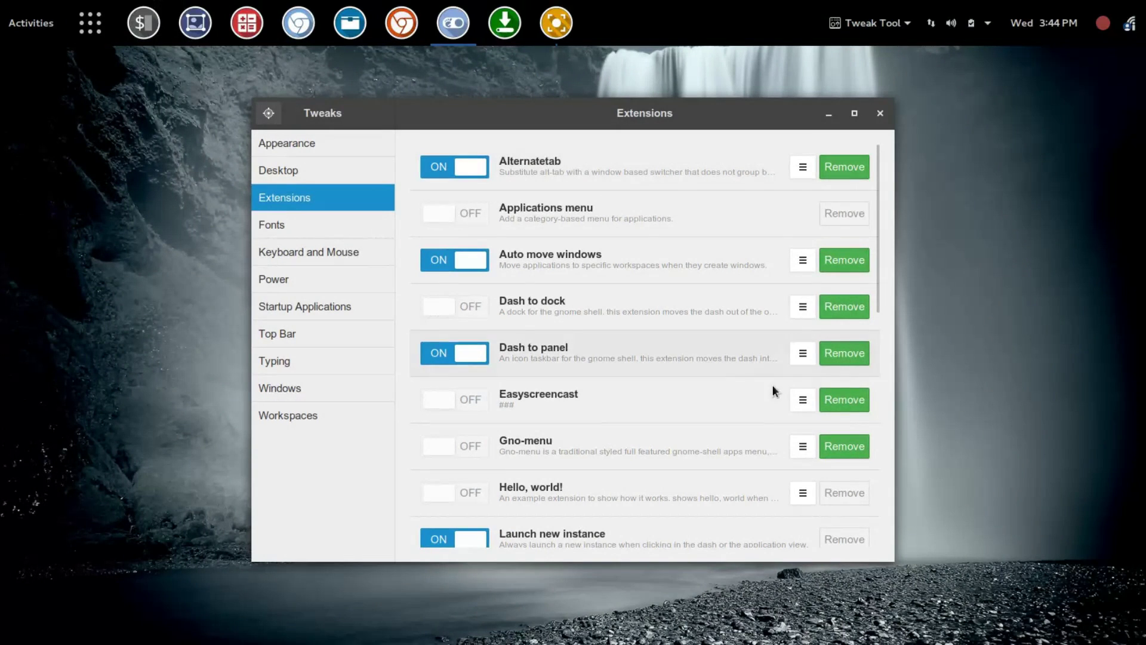
Step: Open Dash to panel's settings, browse Behavior, Appearance and About, then return to Position and size
left_click(802, 354)
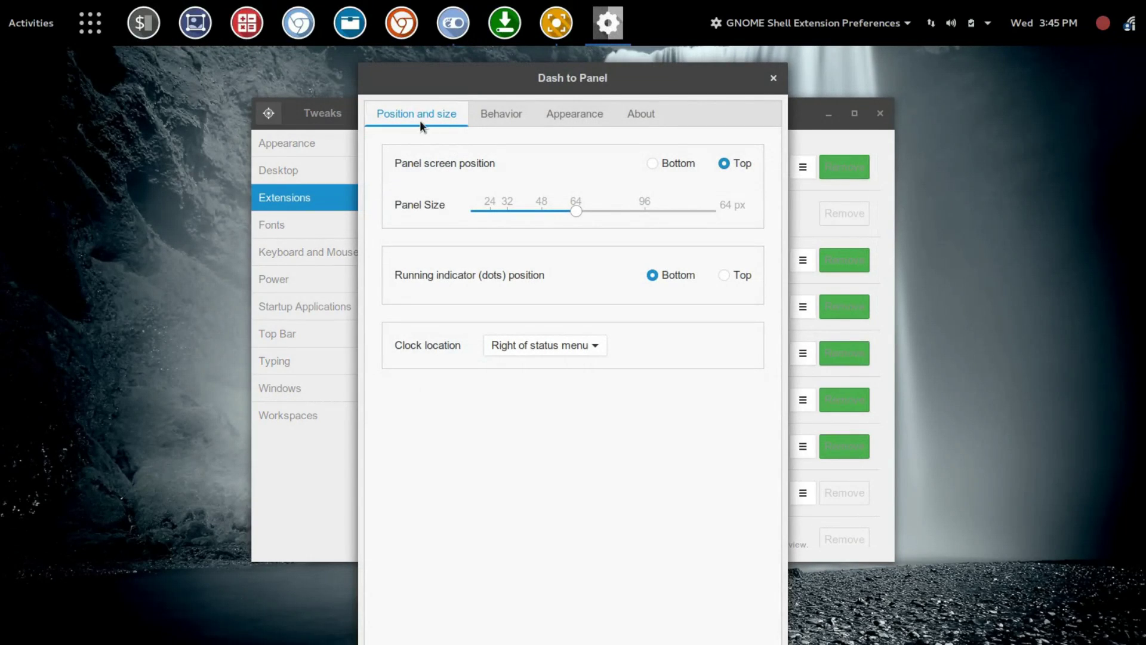
left_click(503, 116)
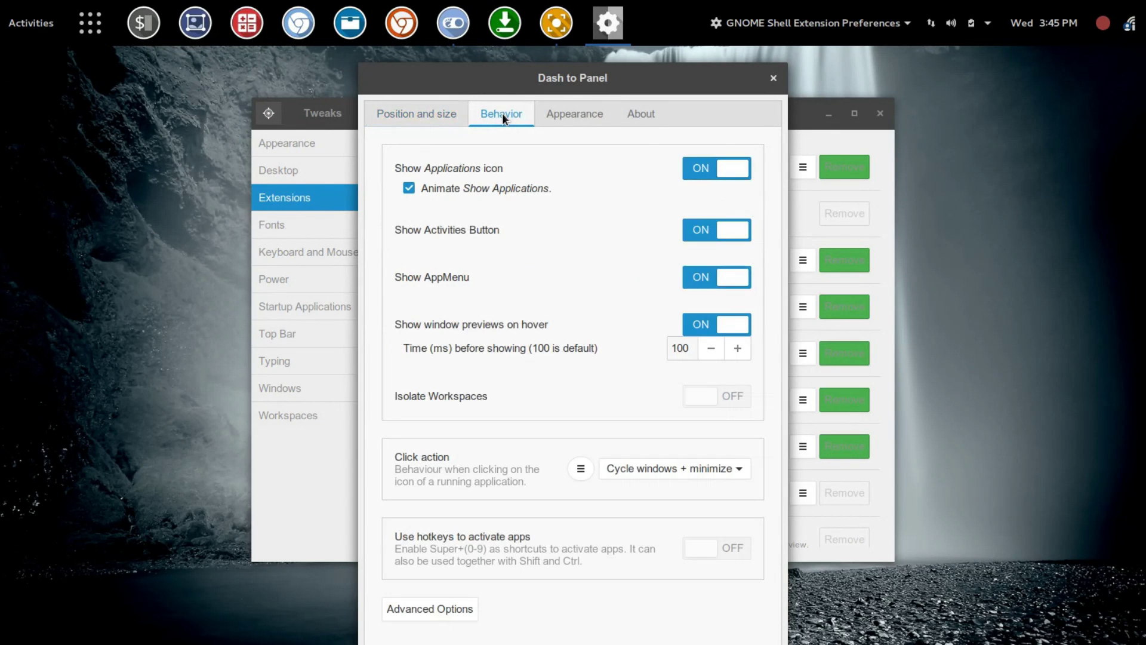
left_click(582, 113)
left_click(650, 116)
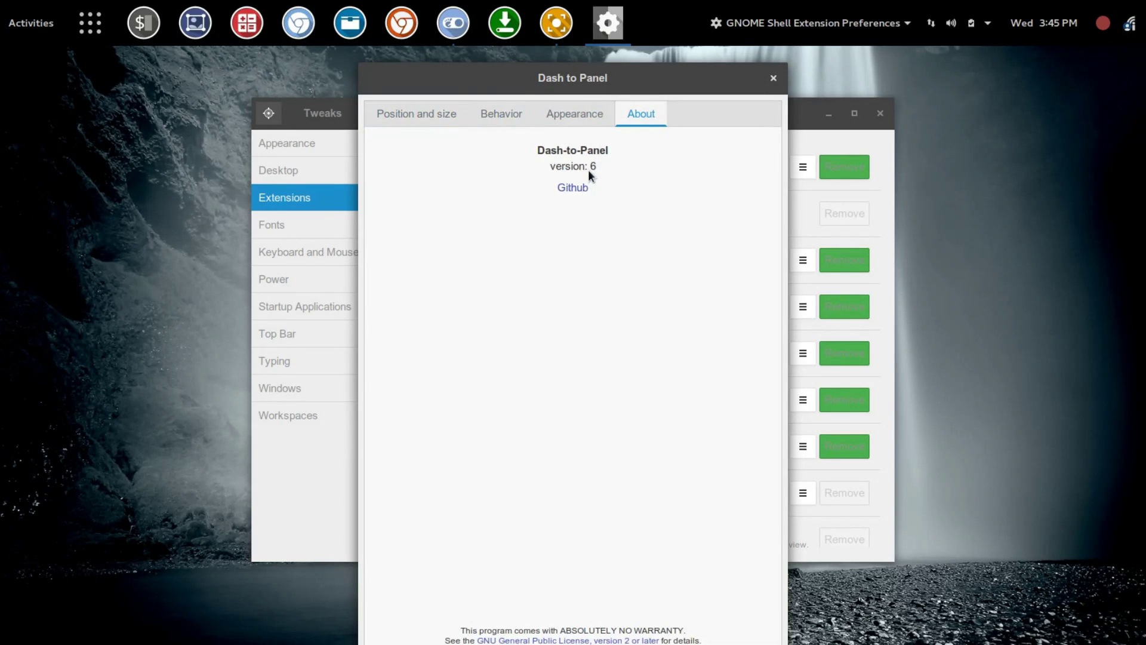
left_click(410, 116)
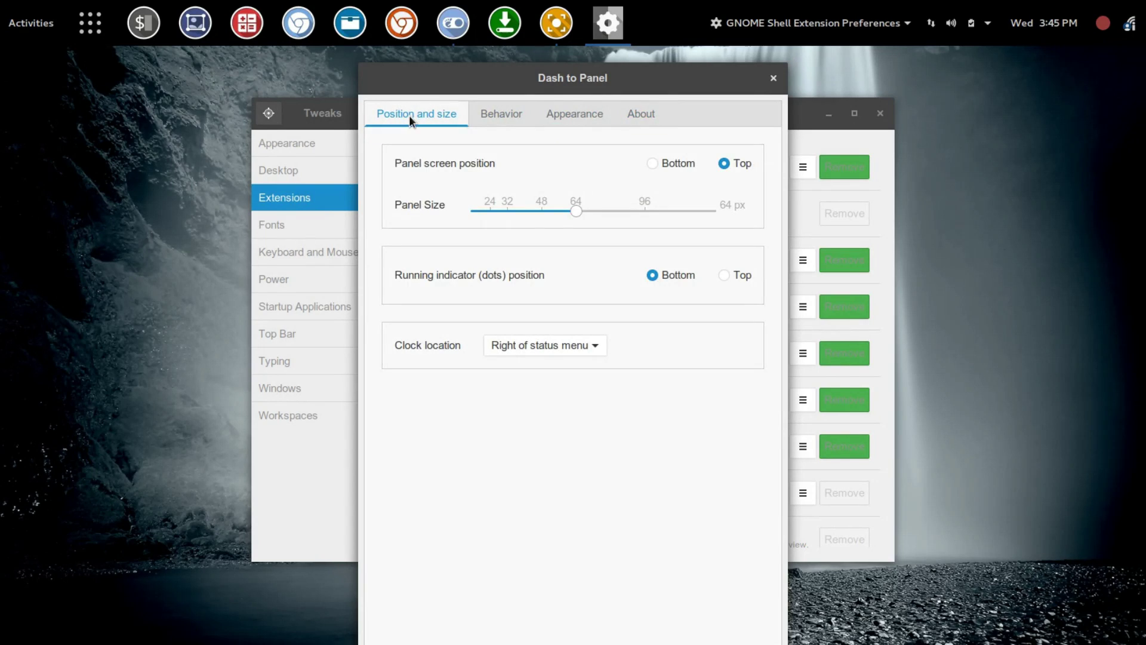
Step: Put the Dash to Panel panel at Bottom and the running indicator dots at Top
left_click(663, 166)
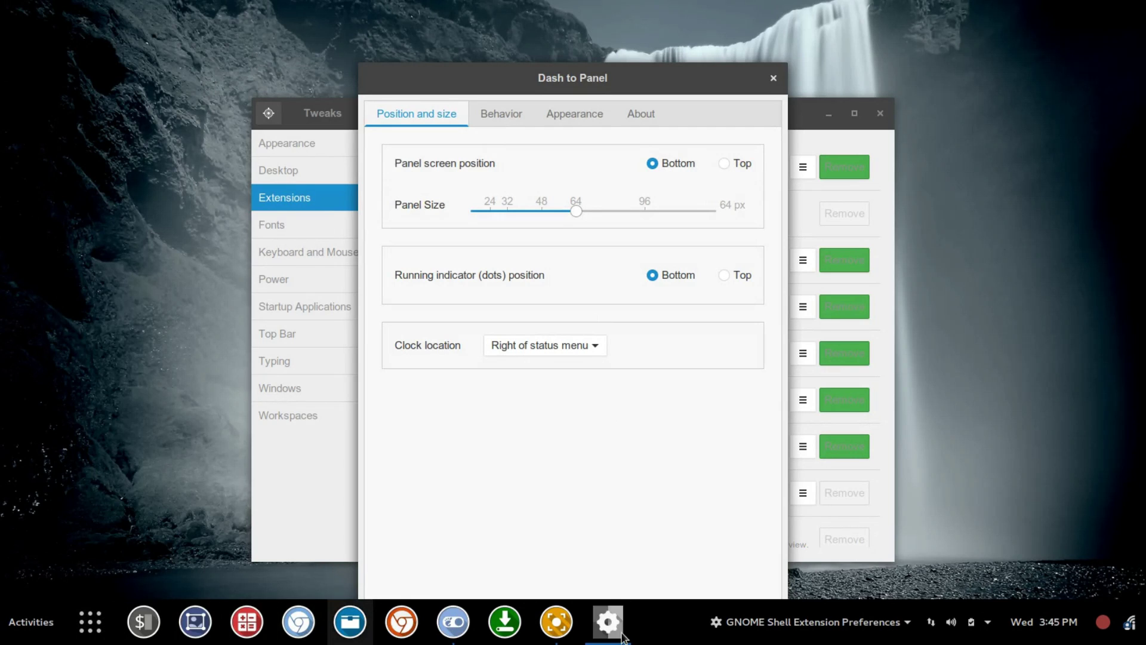
mouse_move(627, 635)
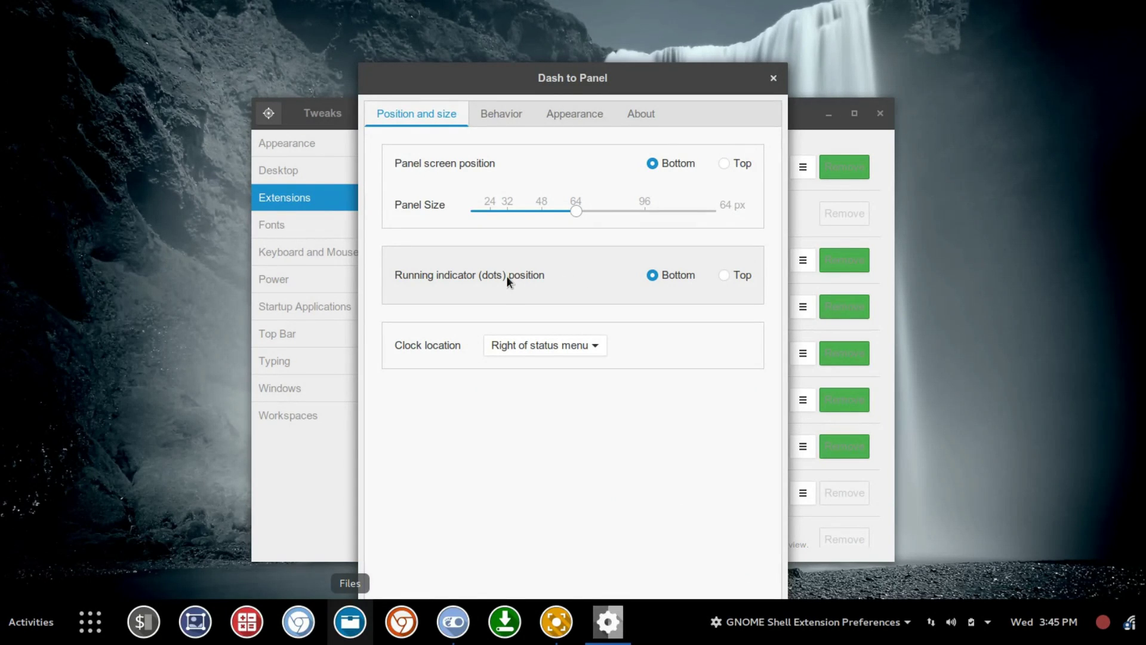
mouse_move(457, 639)
left_click(730, 276)
Step: Try clock locations, settle on 'Right of status menu', and close the Dash to Panel settings
mouse_move(459, 620)
left_click(595, 347)
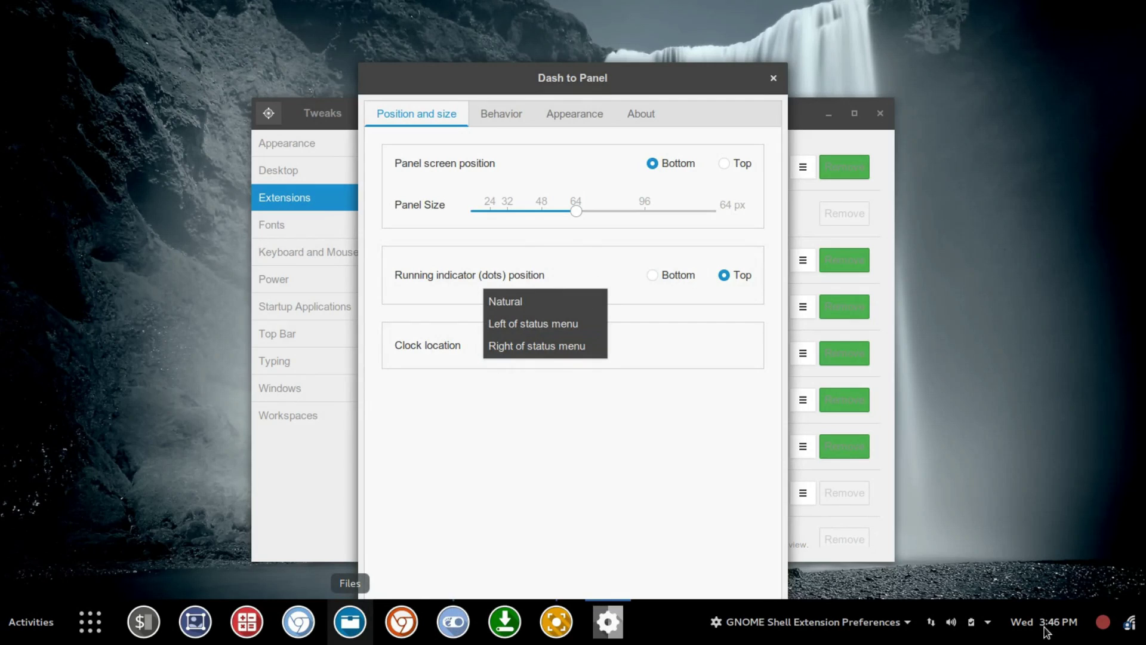
left_click(670, 444)
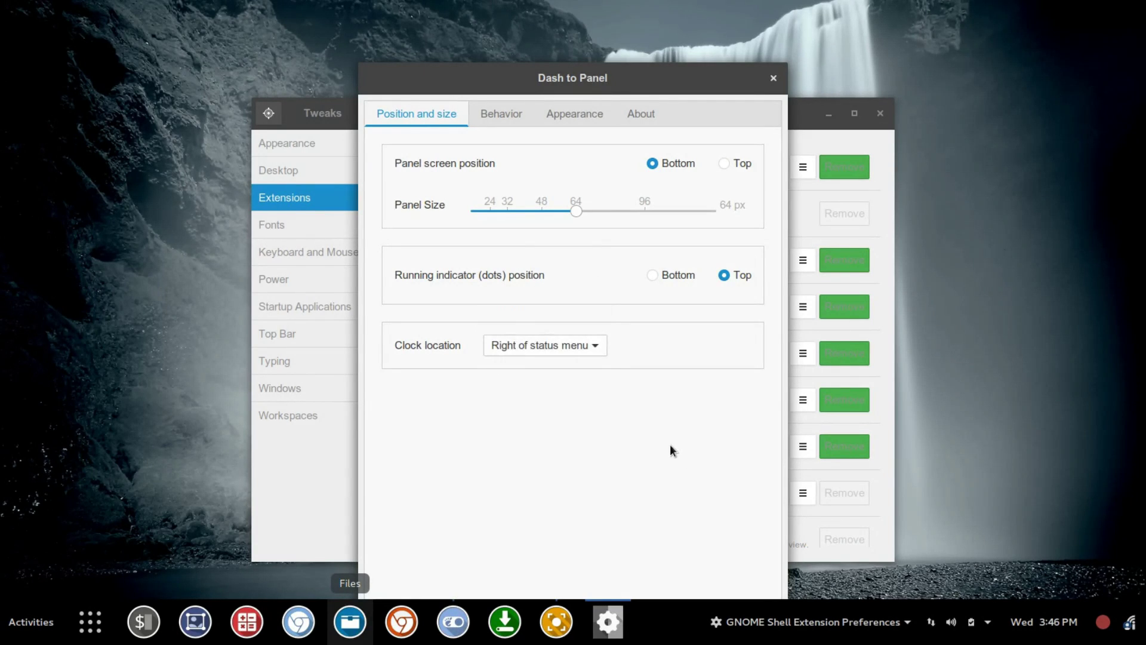
left_click(589, 347)
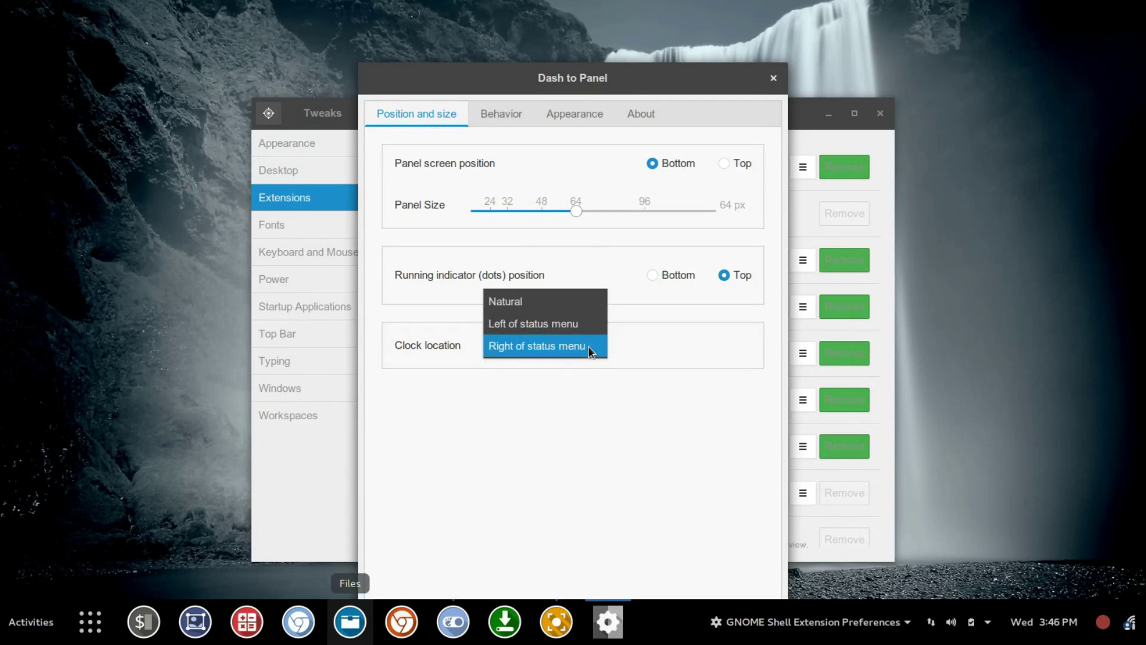
left_click(573, 323)
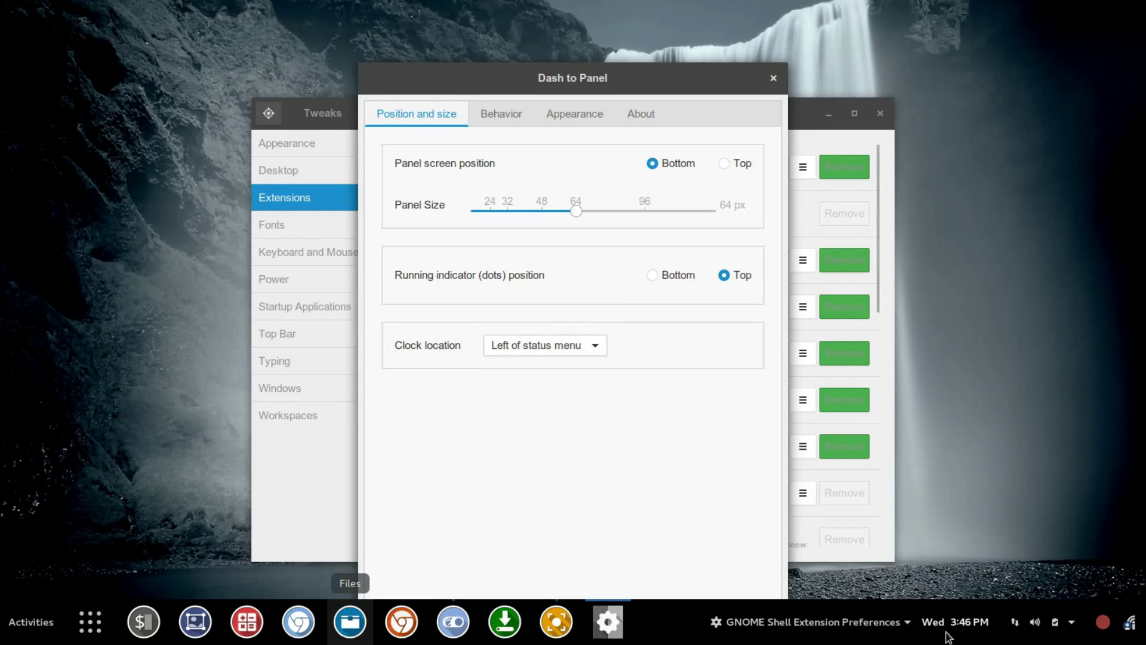
left_click(602, 352)
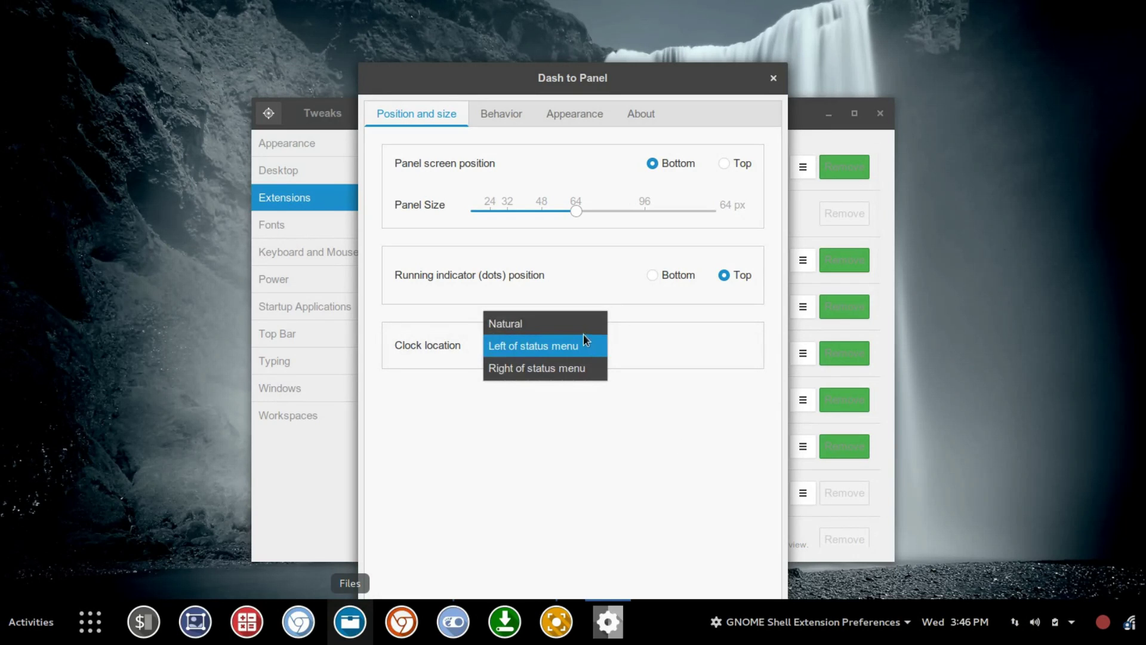
left_click(584, 327)
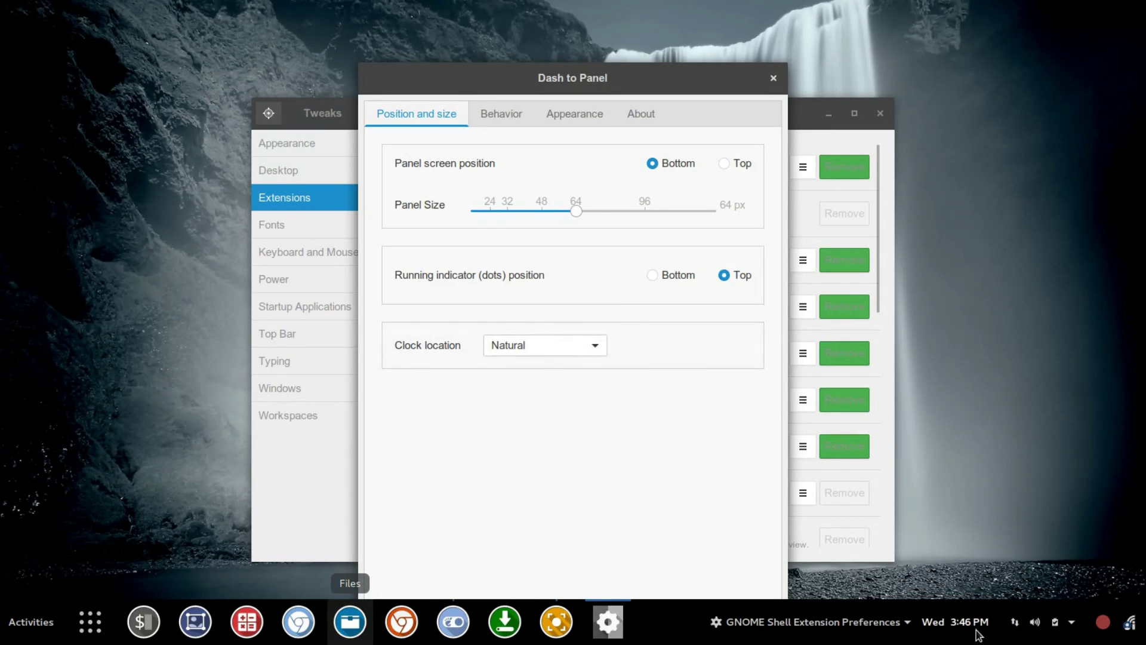
left_click(595, 348)
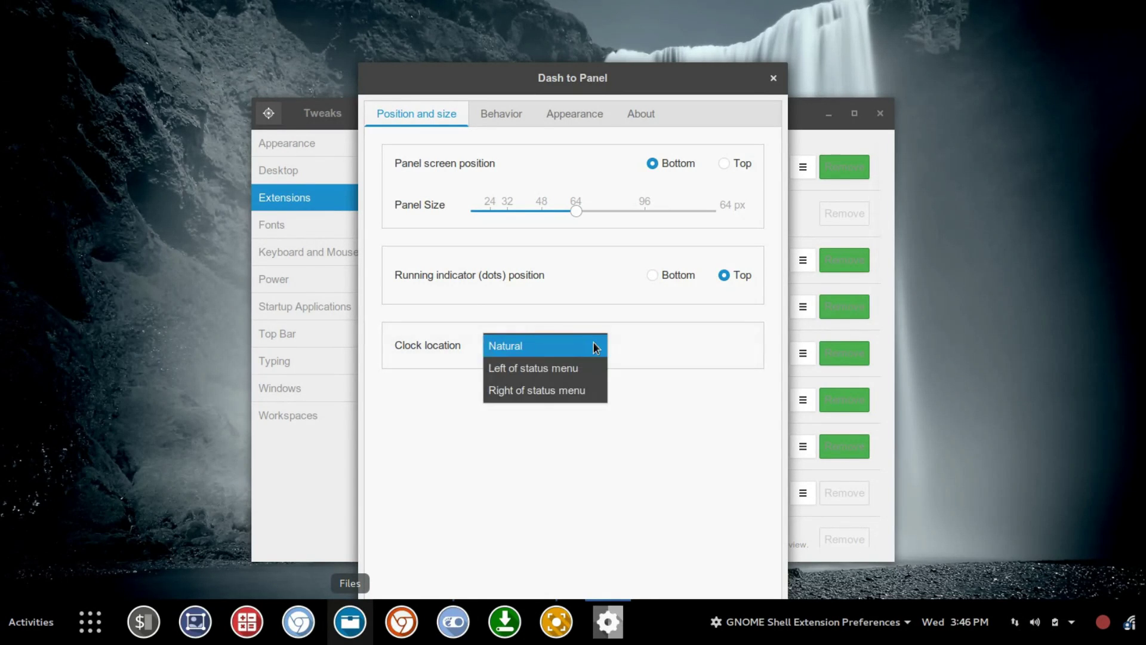
left_click(584, 390)
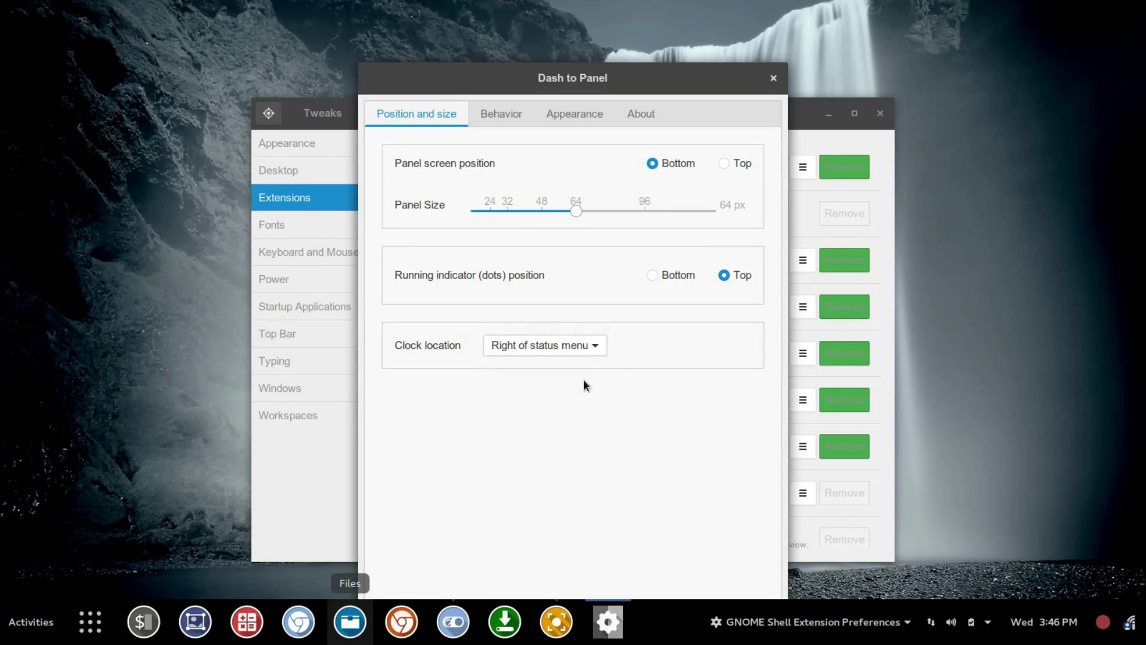
left_click(774, 78)
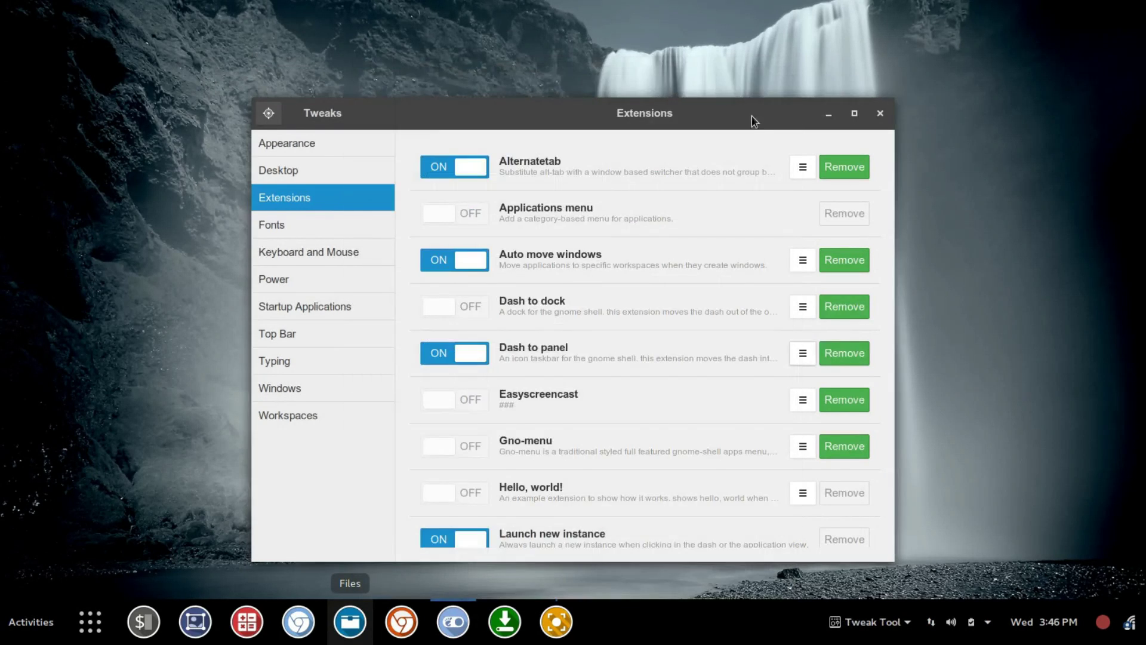
Step: Move the Tweaks window to the top and open Dash to Panel's Behavior settings
left_click_drag(751, 116, 765, 18)
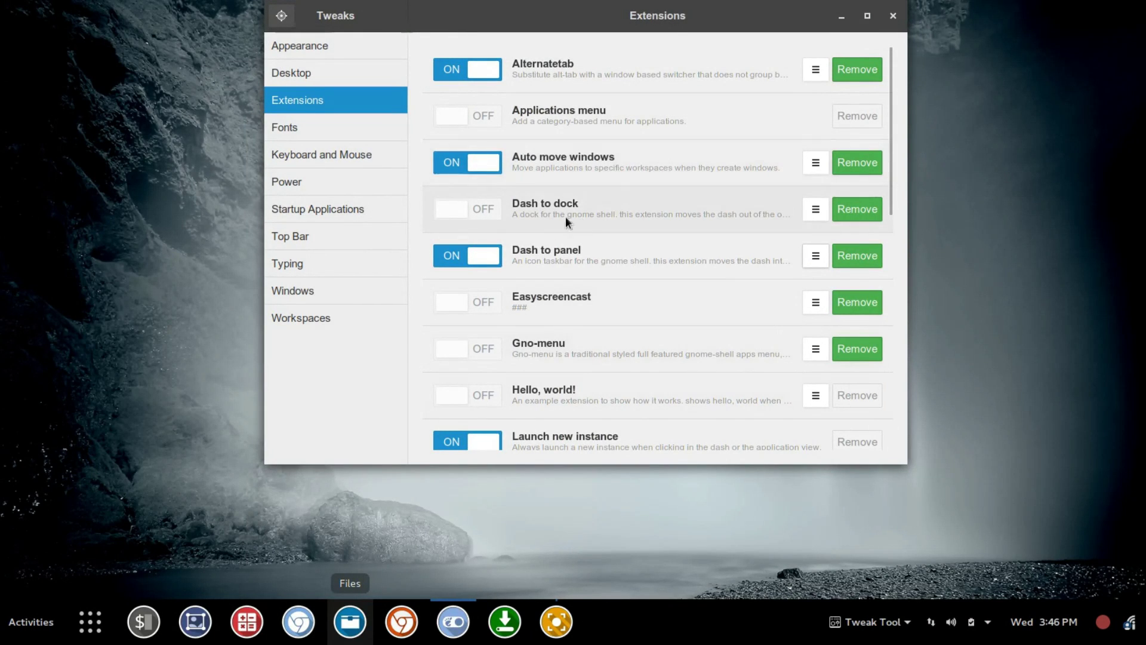
left_click(812, 261)
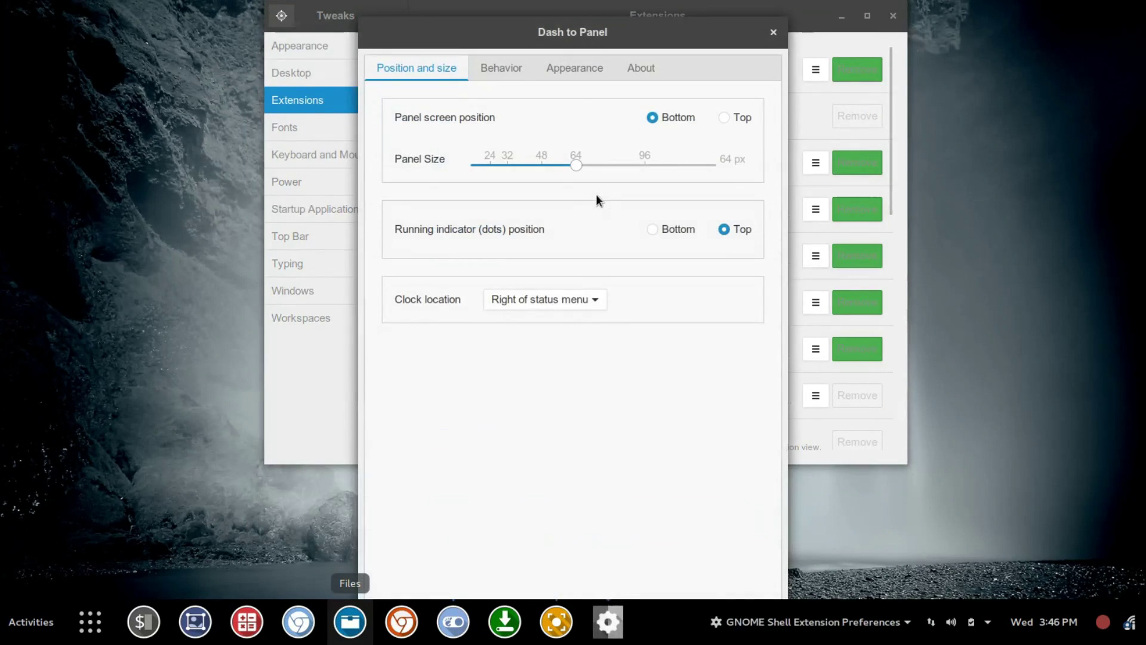
left_click(492, 67)
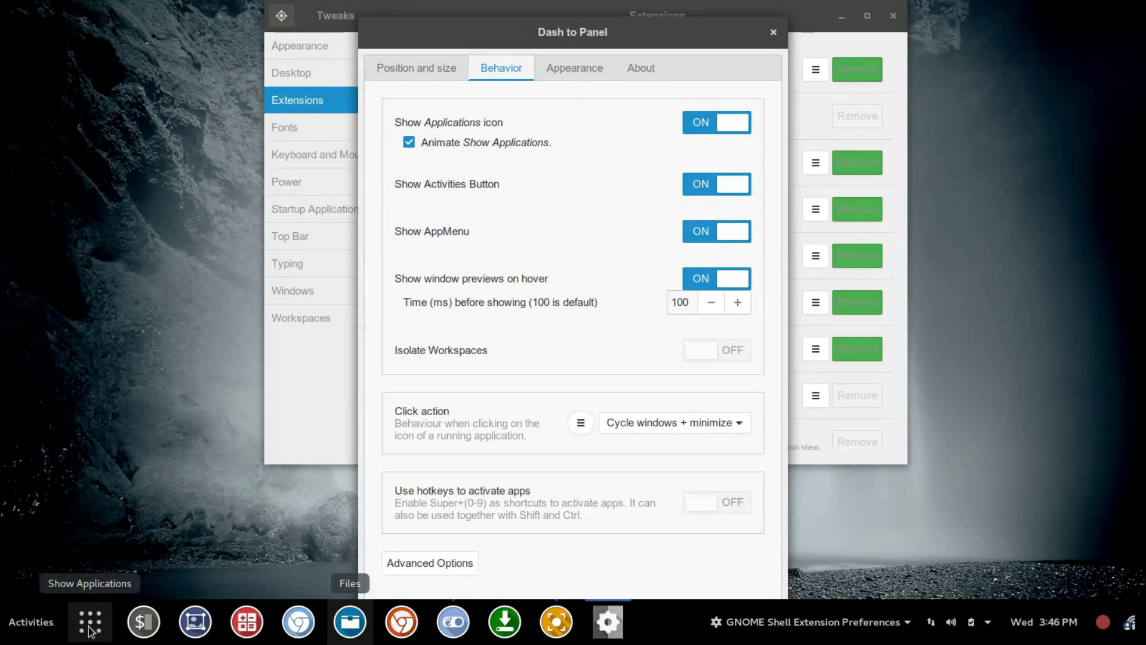
Step: Turn off Show Applications icon and Show Activities Button on the taskbar
left_click(700, 126)
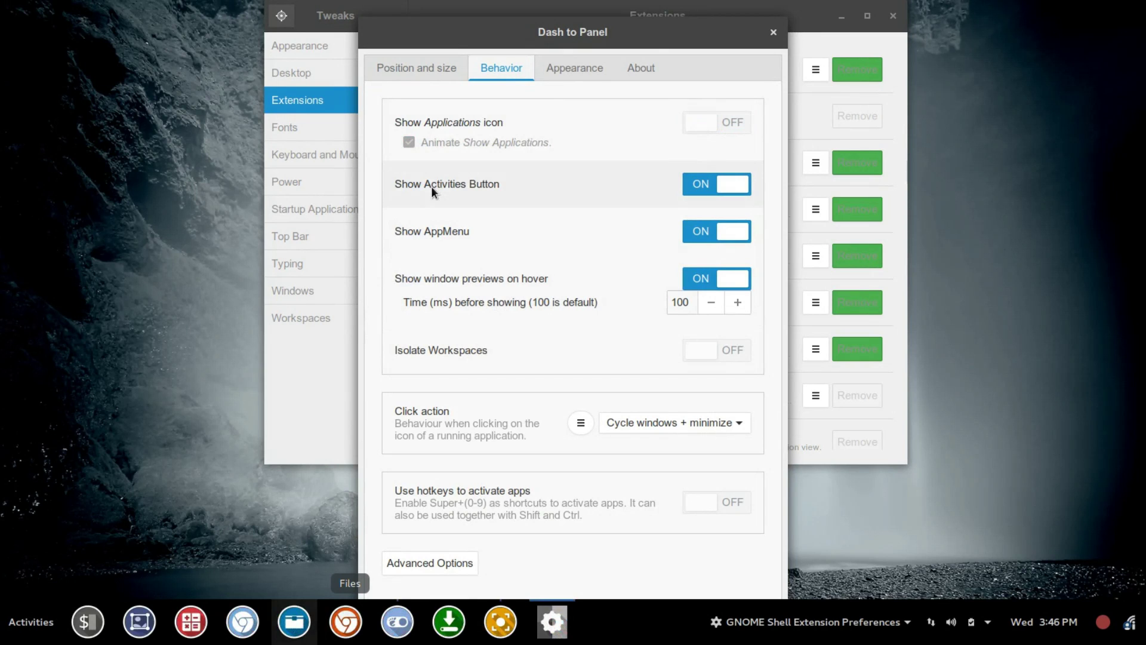
left_click(711, 187)
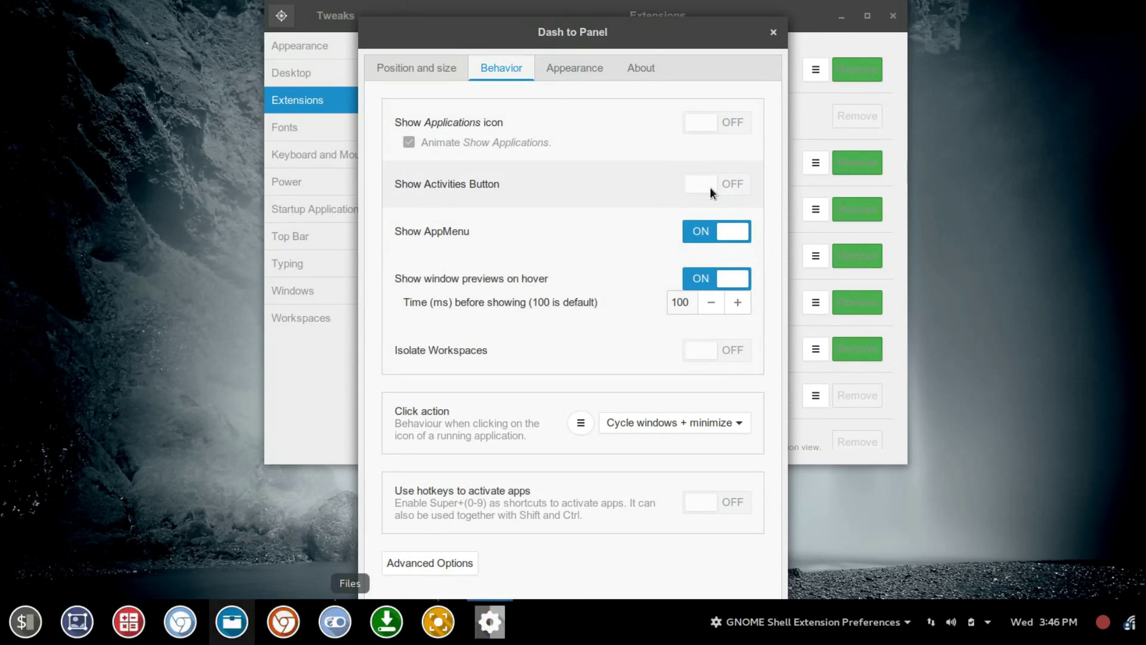
left_click(861, 630)
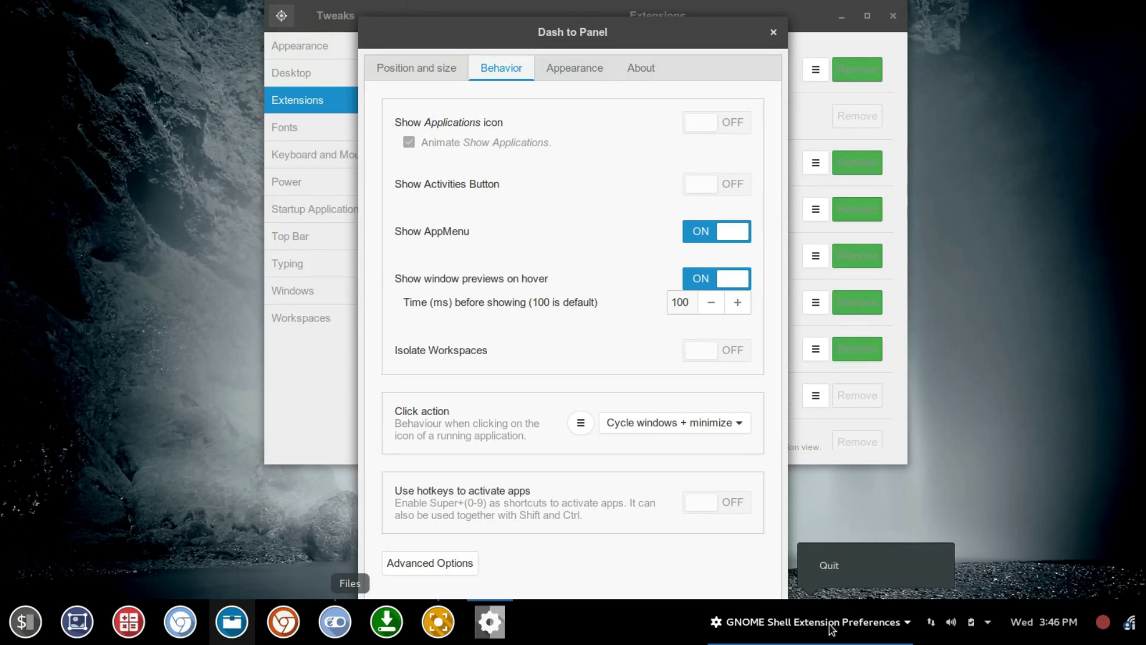
left_click(692, 229)
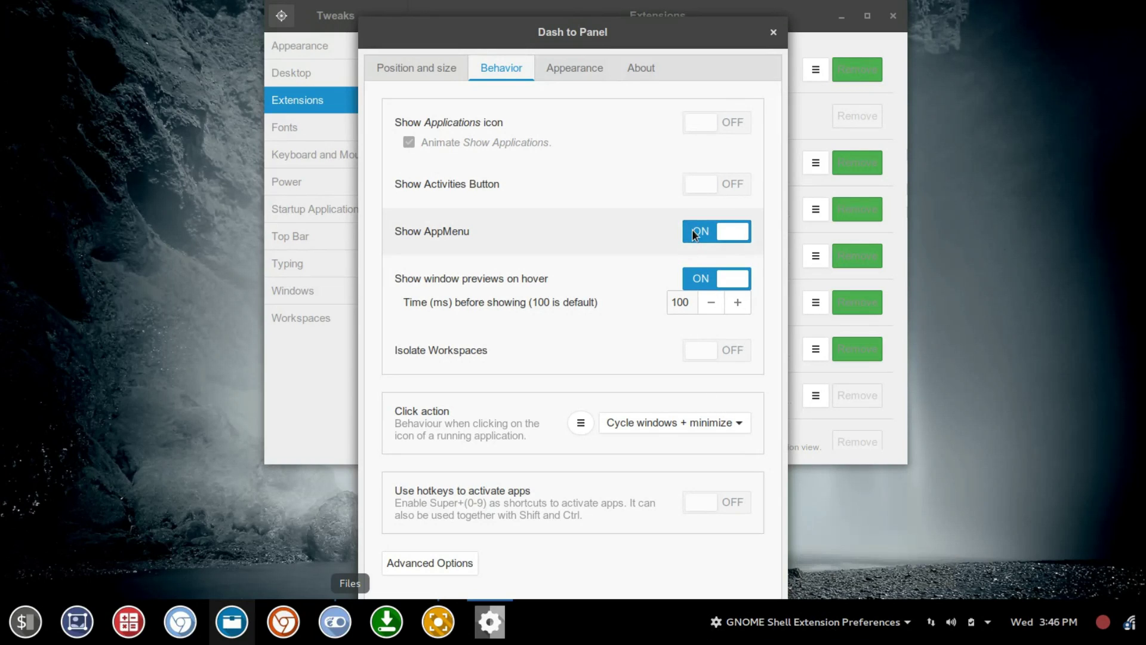
mouse_move(336, 622)
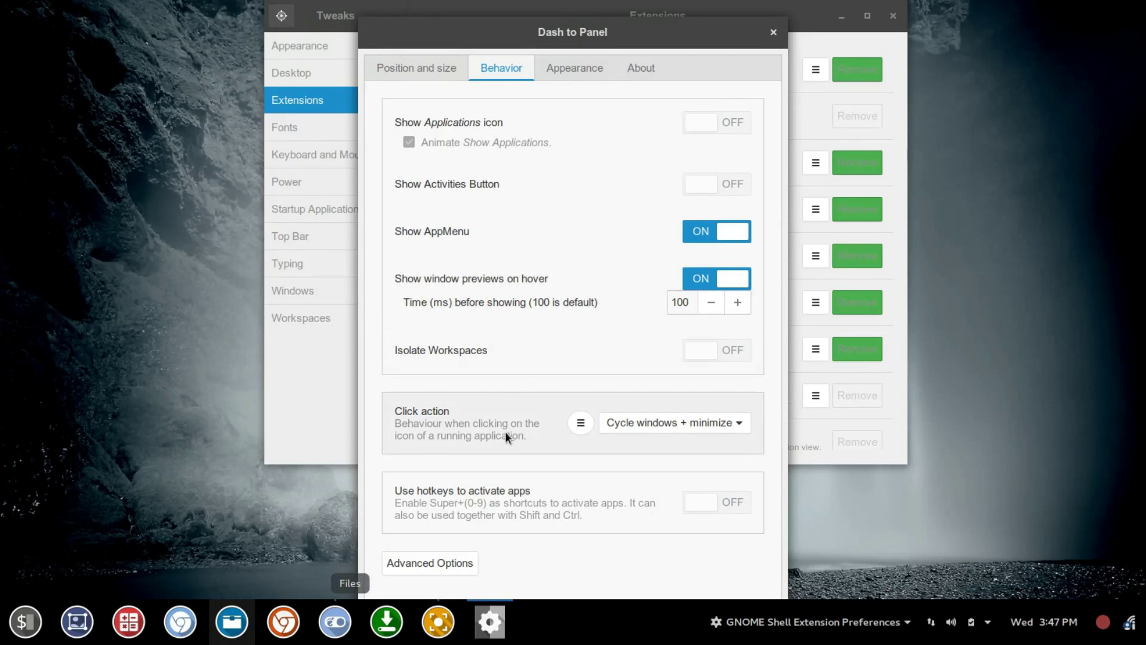
left_click(581, 424)
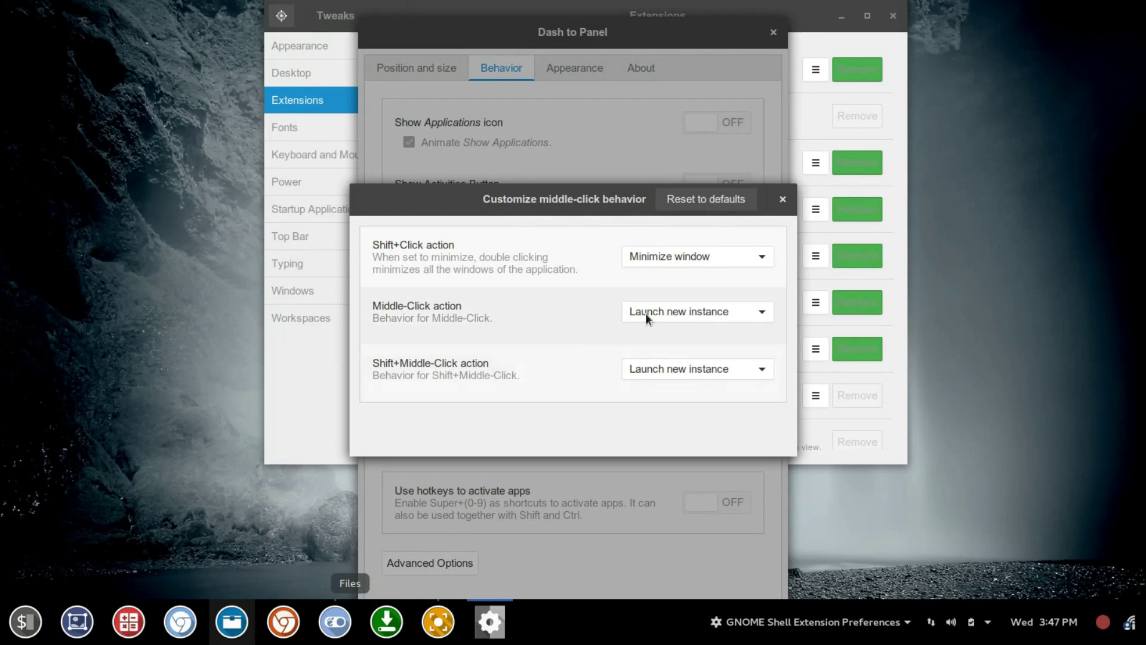
left_click(752, 257)
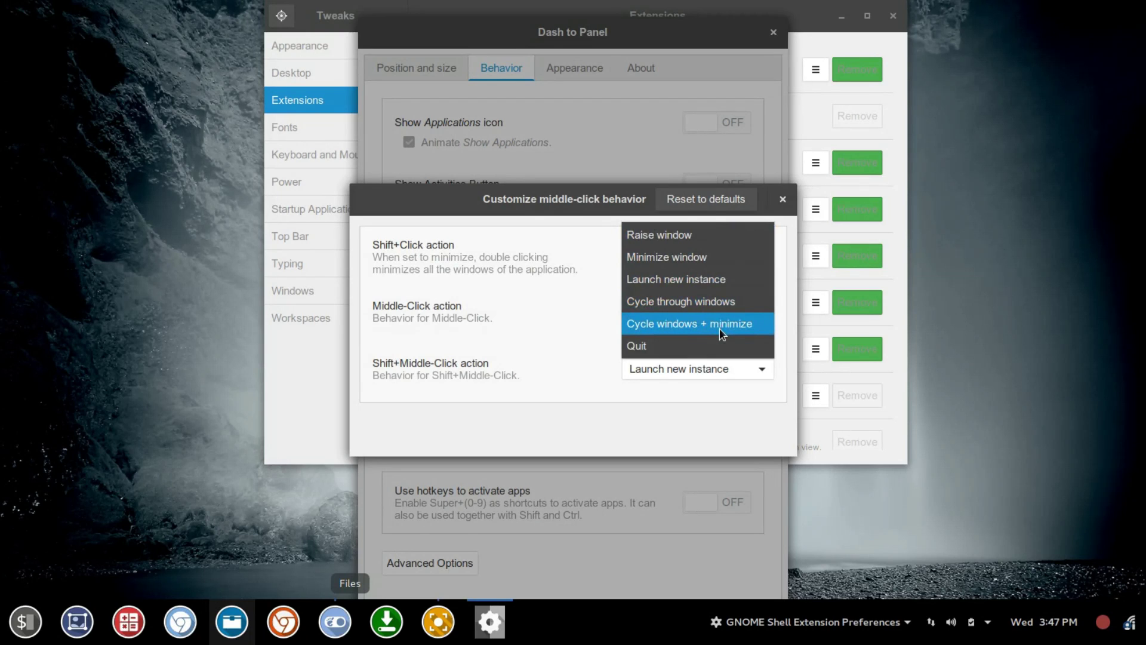
left_click(548, 284)
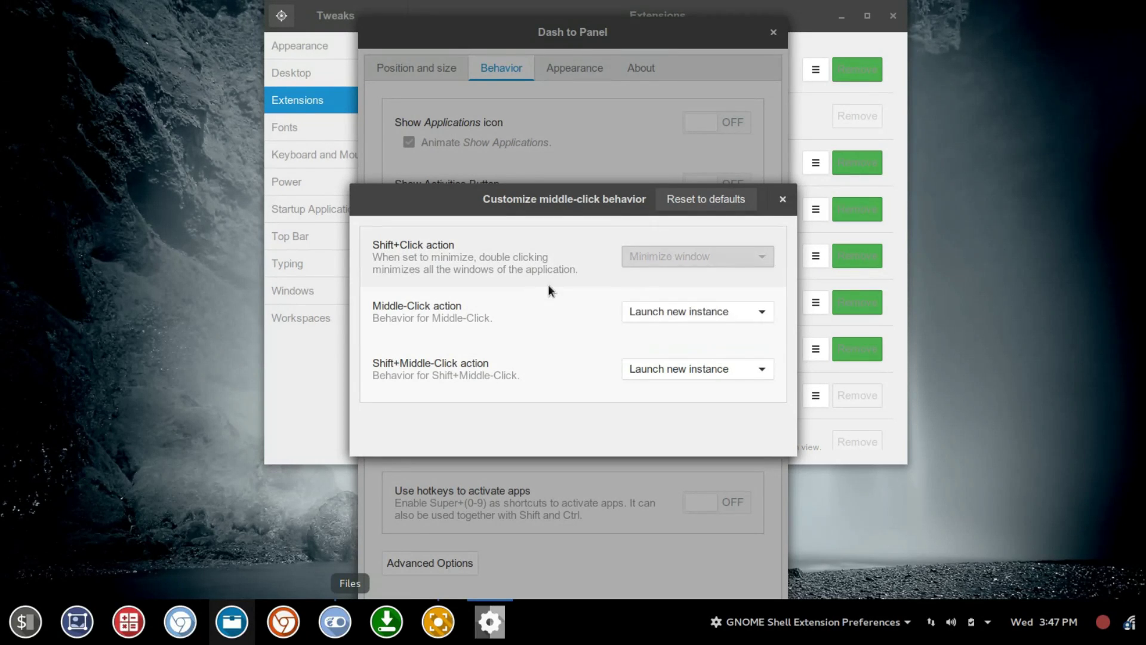
Step: Close the middle-click customization, Dash to Panel settings and Tweaks, then reopen Tweaks from the taskbar
left_click(783, 199)
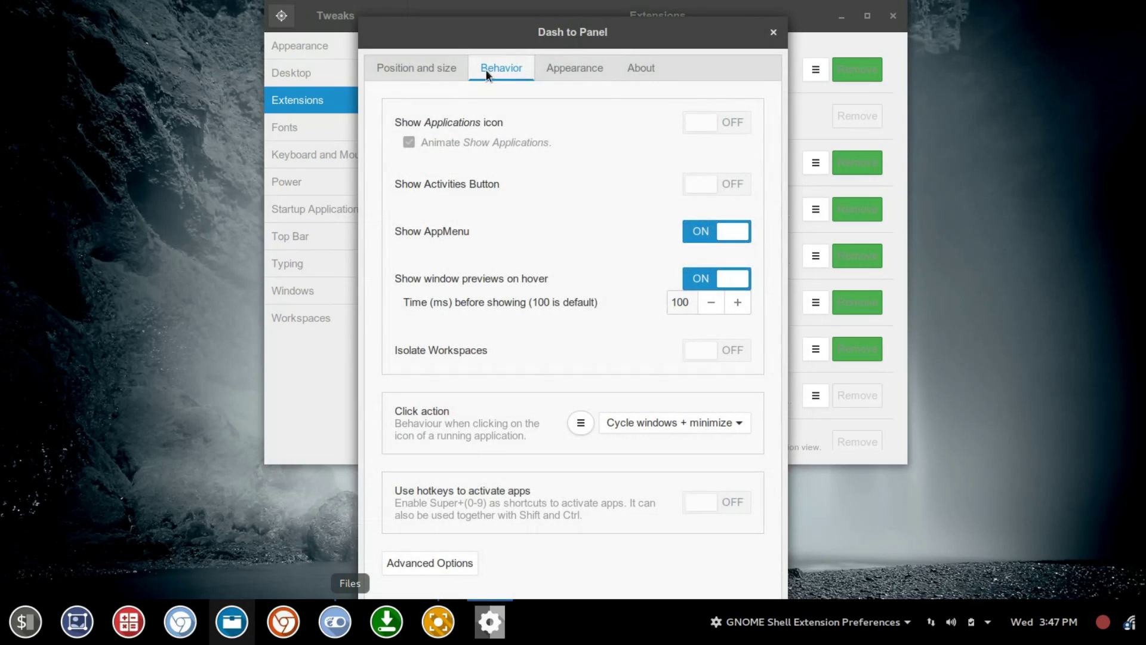
left_click(774, 37)
left_click(893, 15)
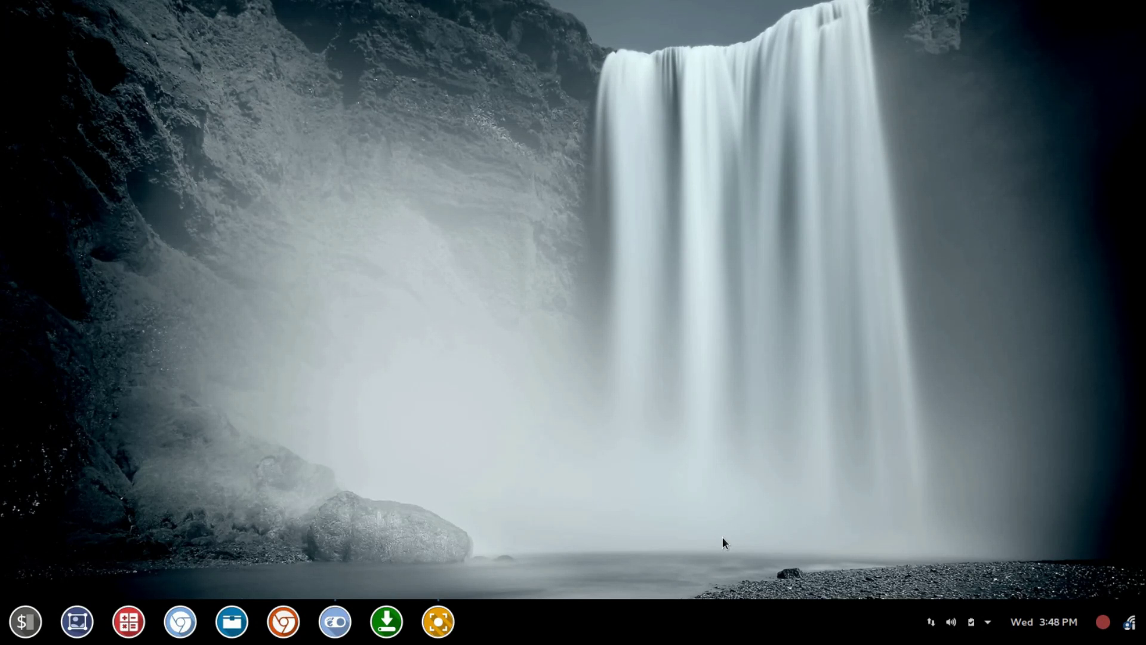
left_click(335, 622)
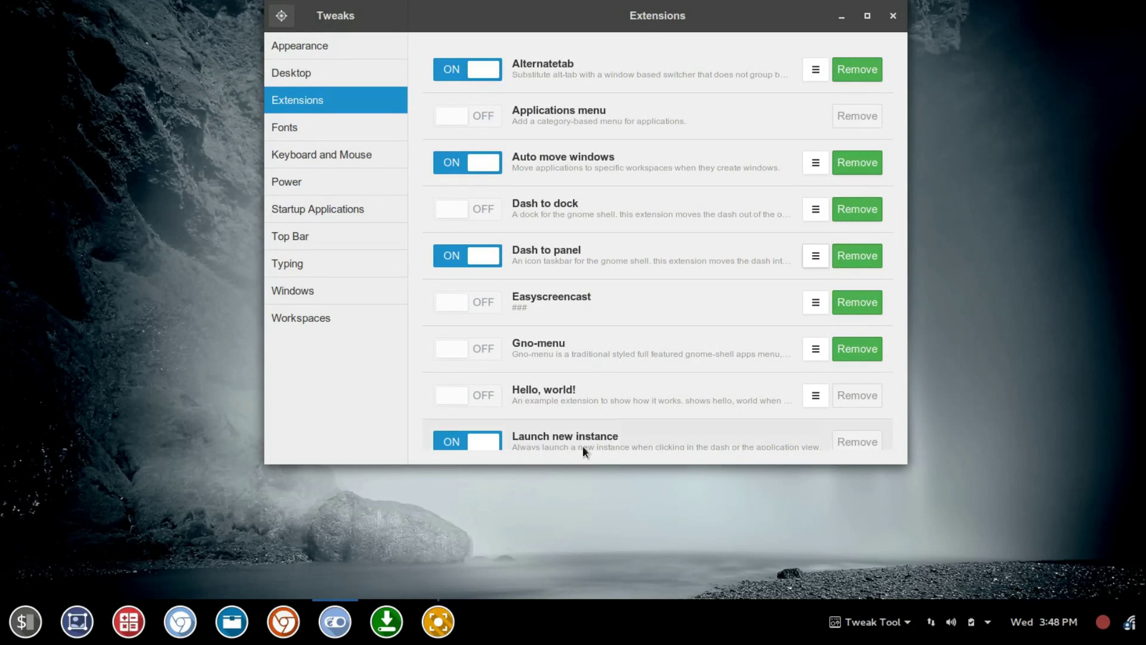
Step: Shrink the Dash to Panel panel size from 64 to 48 px and close its settings
left_click(815, 256)
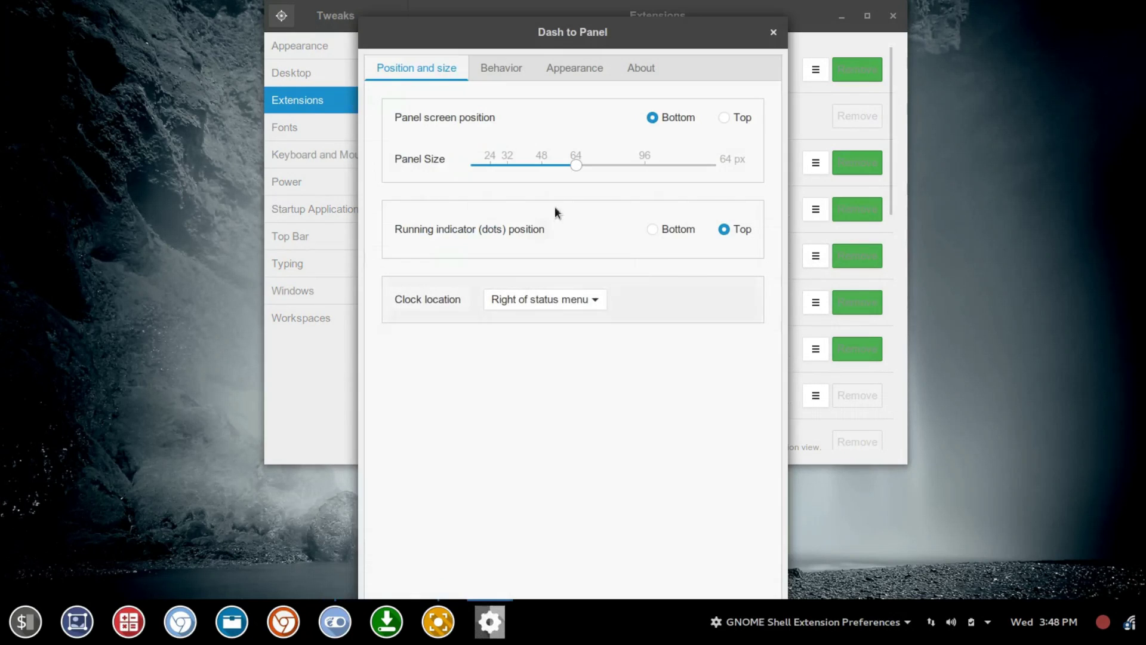
left_click(495, 68)
left_click(437, 69)
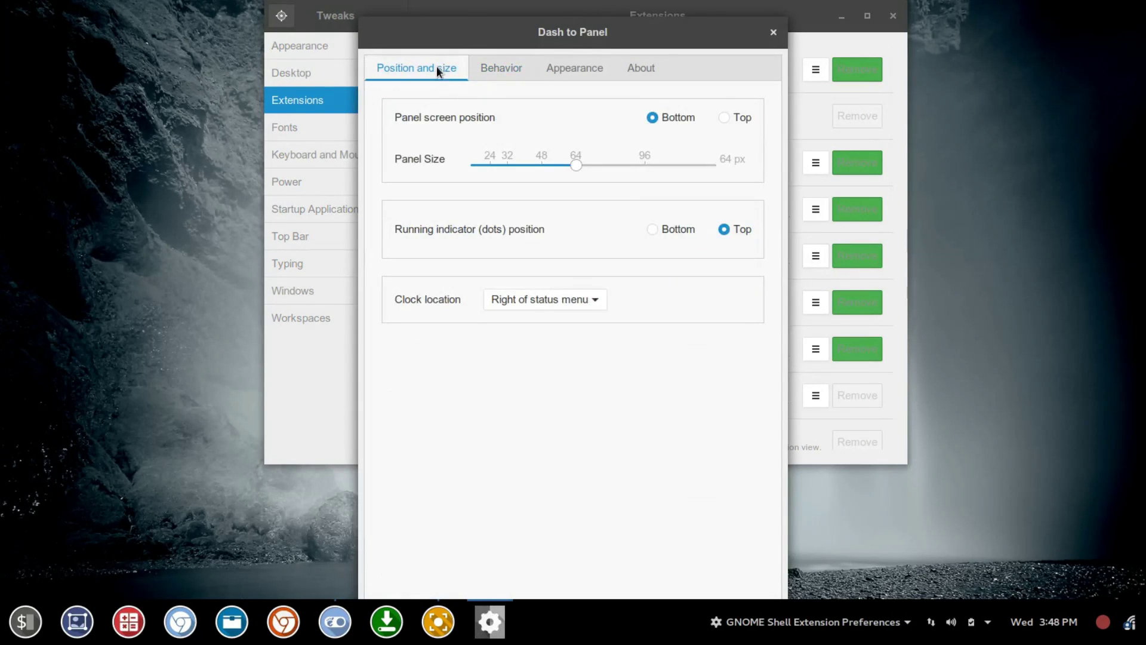
left_click_drag(574, 162, 542, 163)
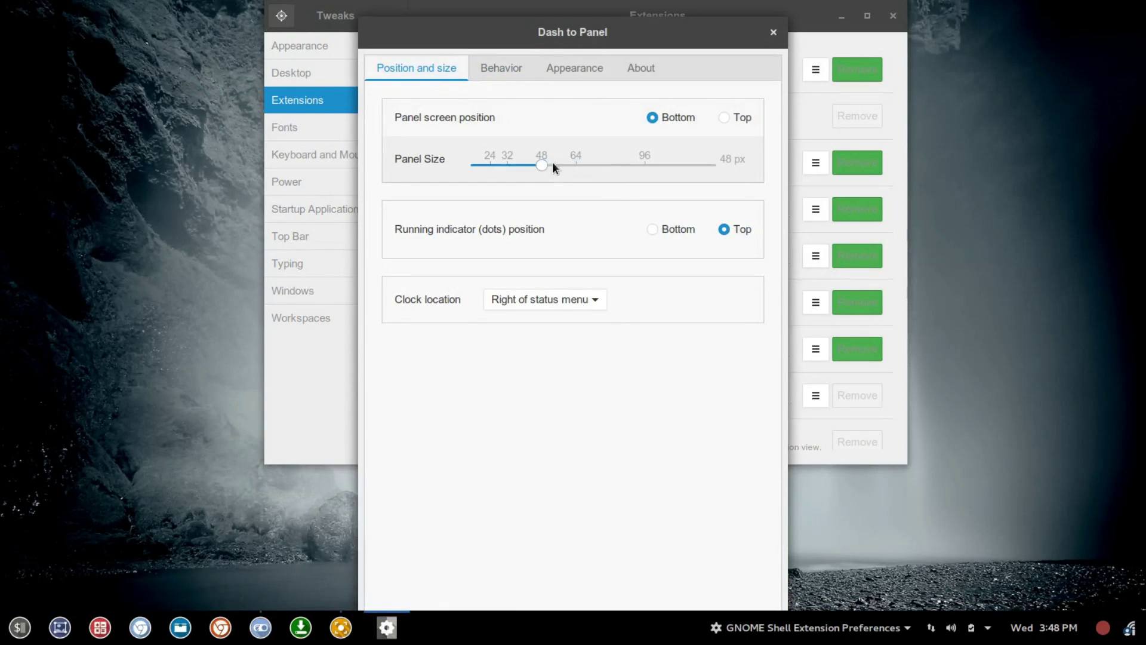
left_click(774, 33)
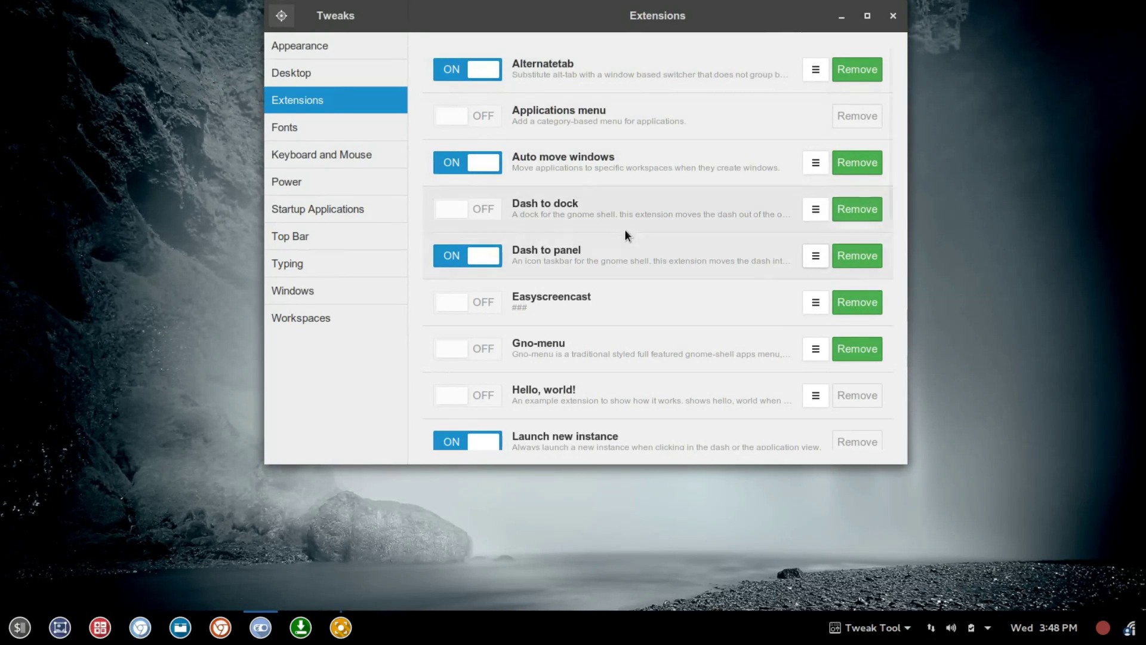
Step: Turn on the Applications menu and Places status indicator extensions, then close Tweaks
left_click(486, 116)
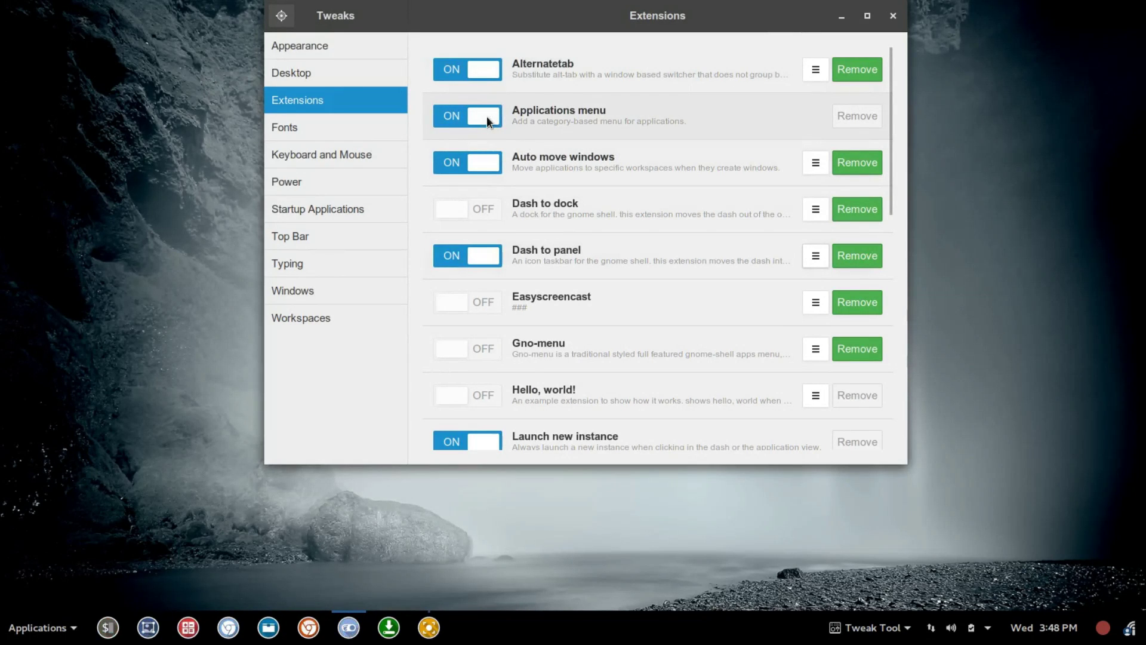
scroll(563, 258, "down", 5)
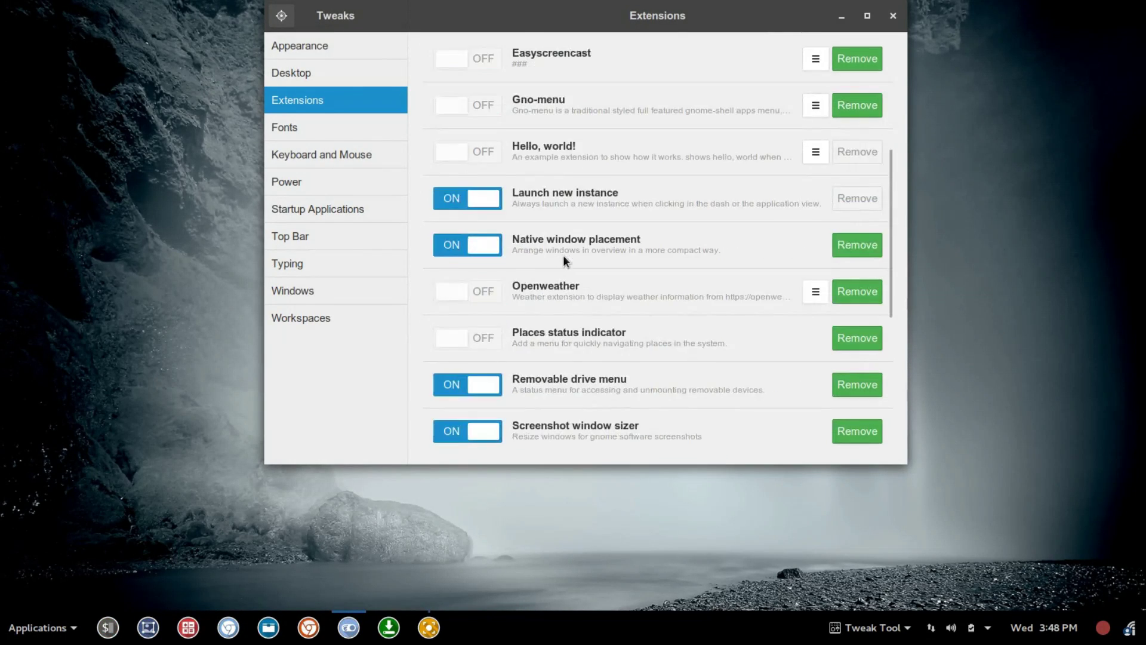
left_click(474, 336)
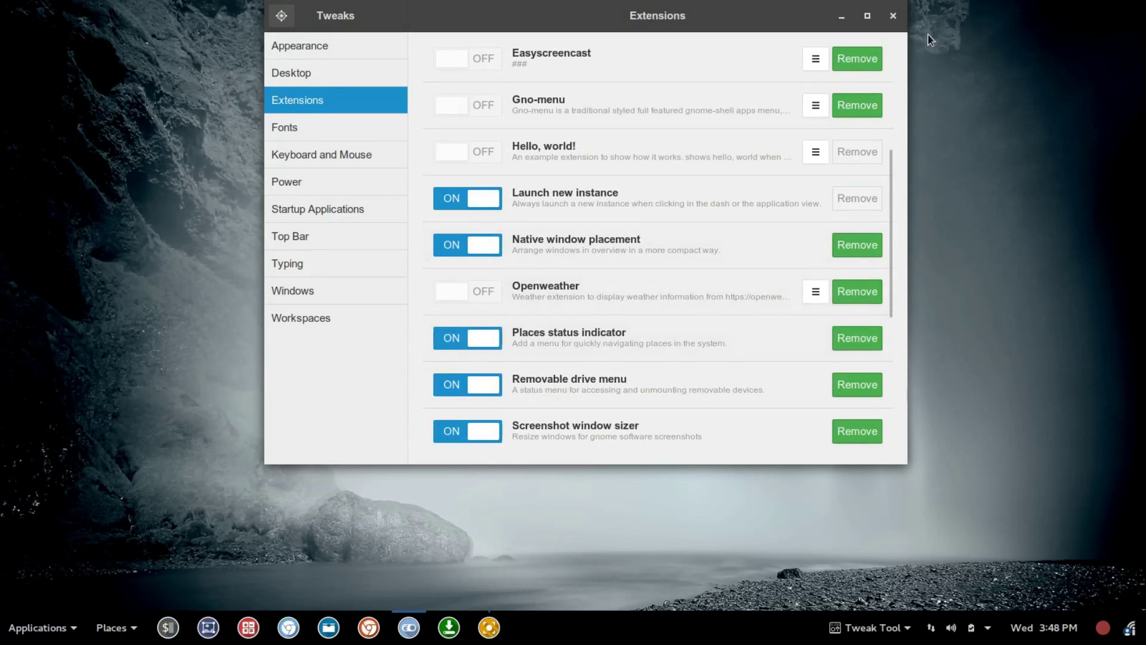
left_click(892, 18)
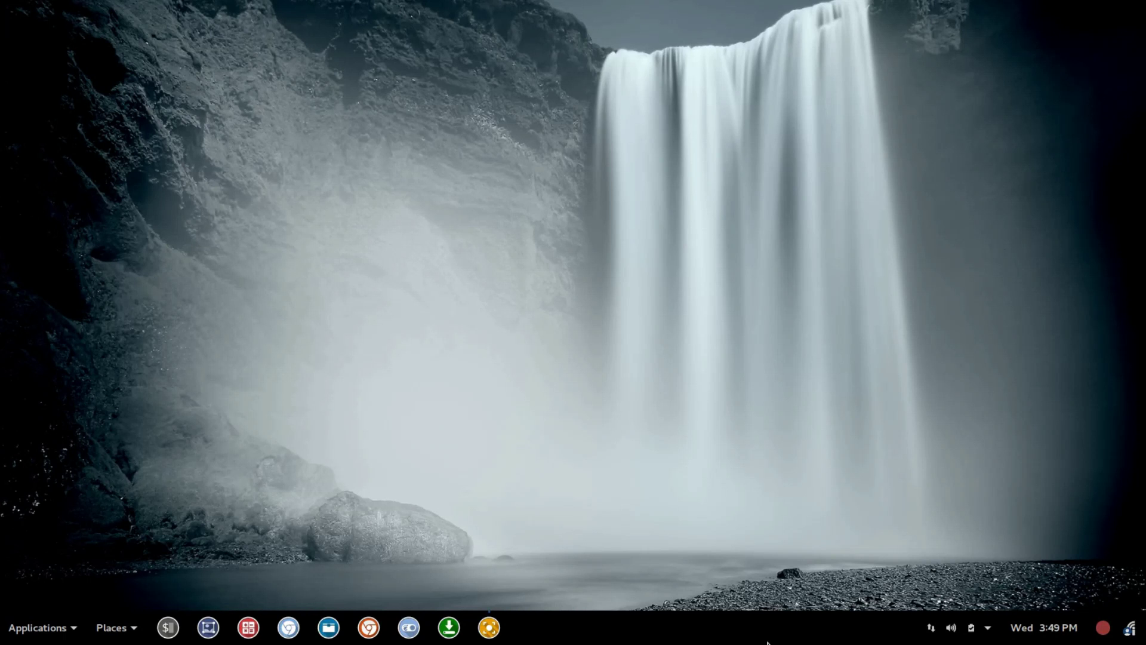
left_click(65, 631)
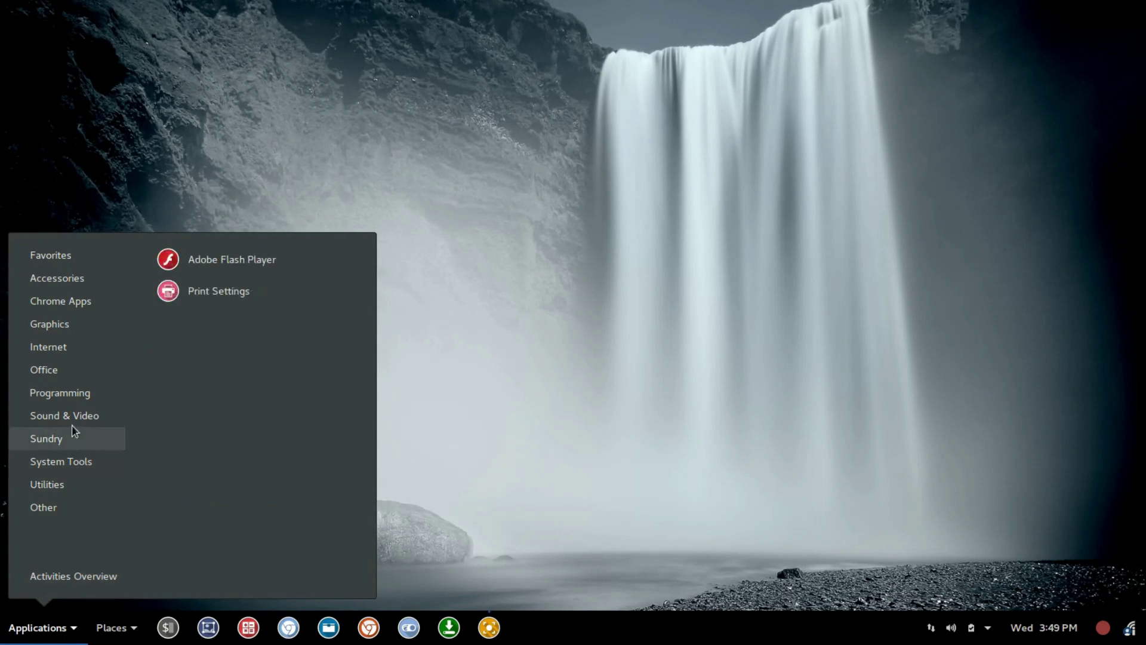
mouse_move(107, 295)
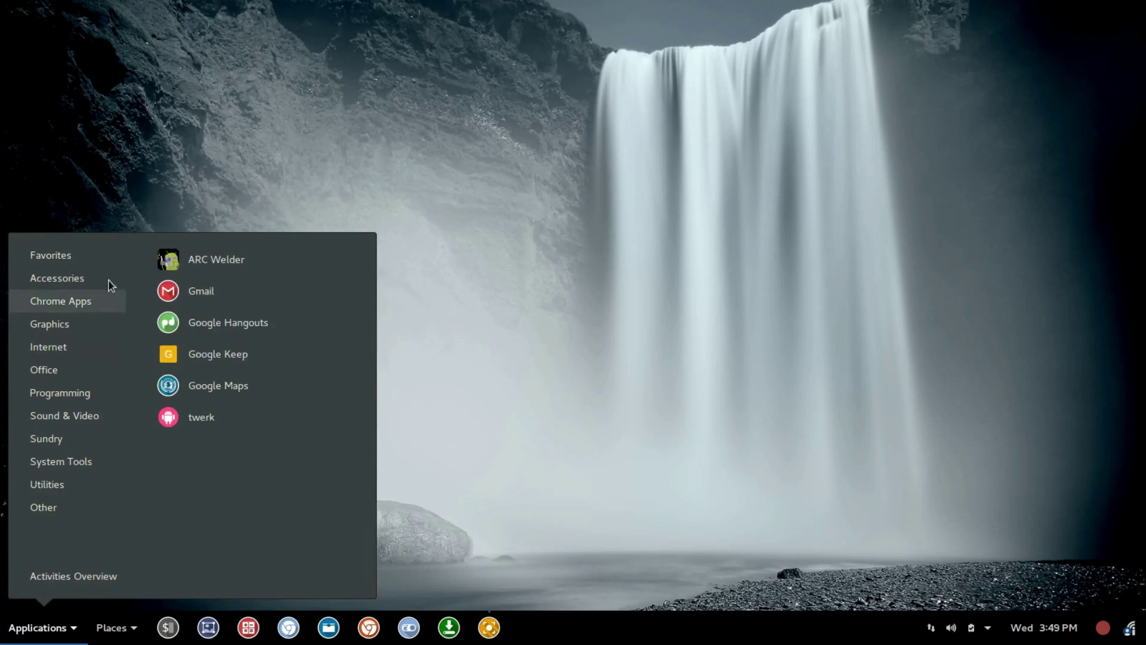
left_click(452, 277)
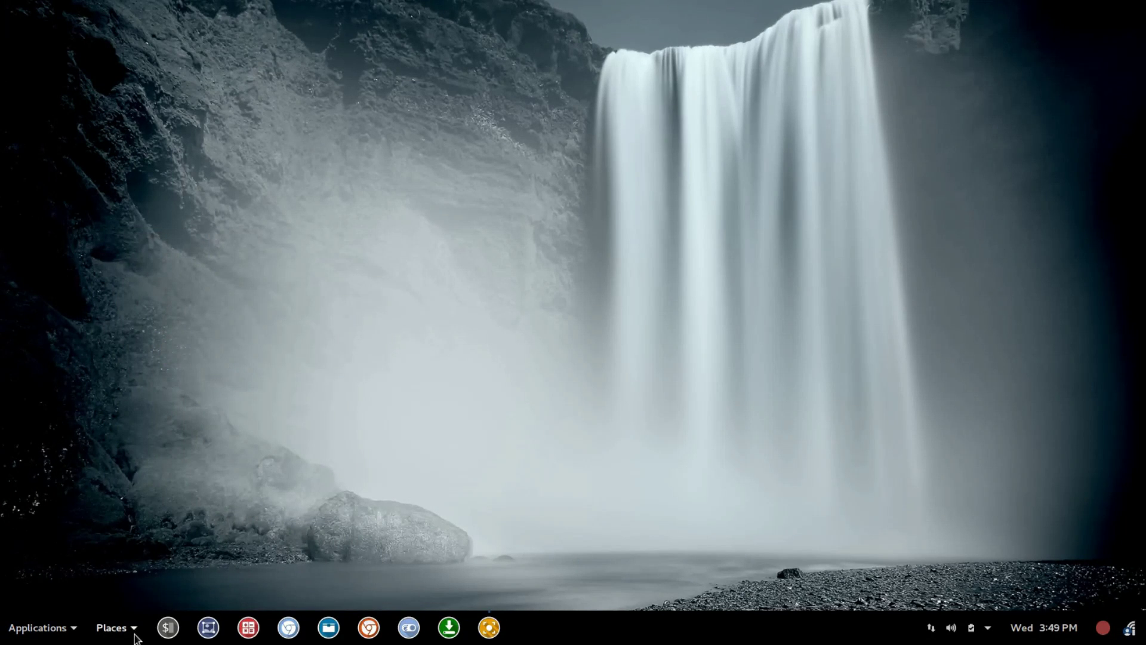
left_click(130, 631)
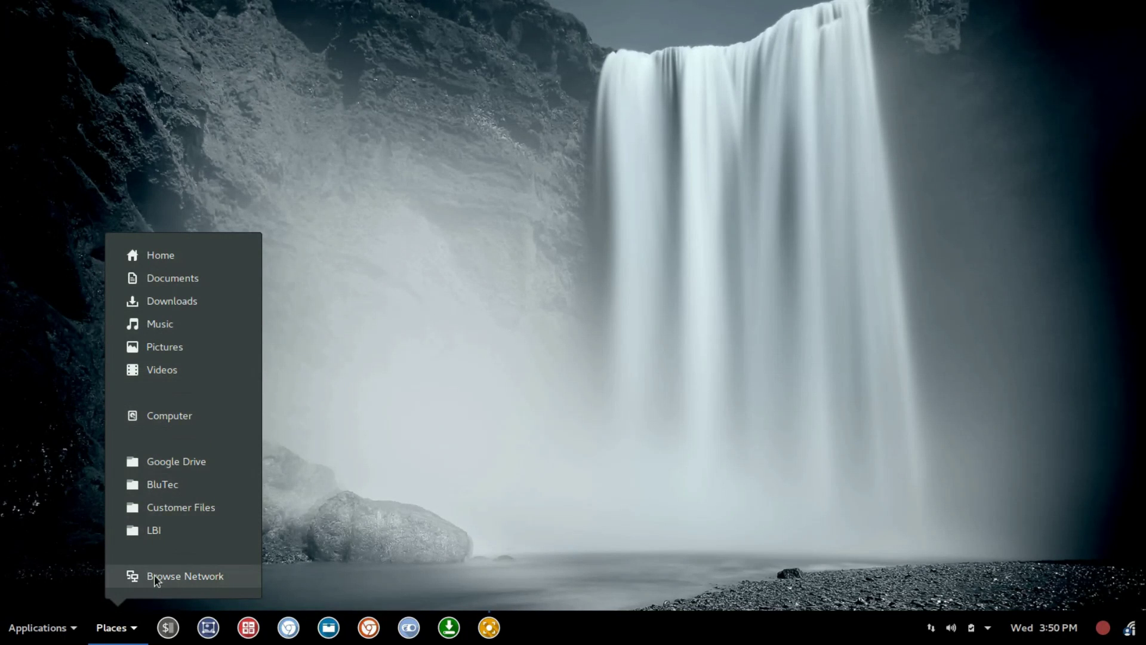
left_click(671, 507)
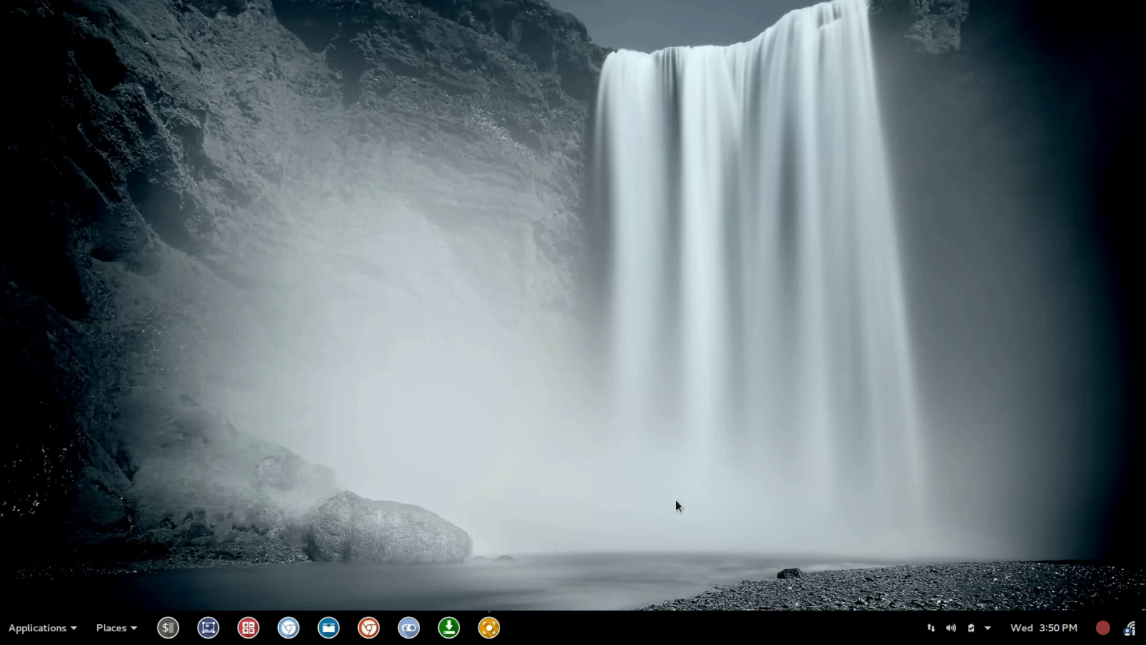
Step: From Tweaks' Extensions list, search extensions.gnome.org for 'Dash to Panel' and open its page
left_click(409, 628)
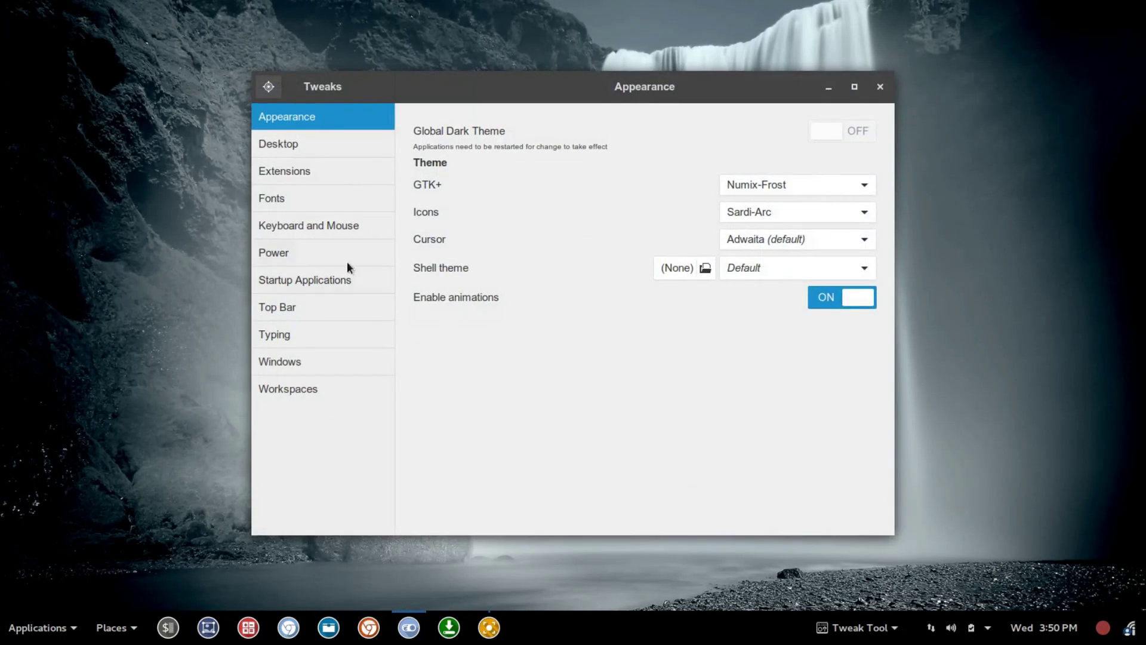
left_click(301, 170)
scroll(722, 323, "down", 10)
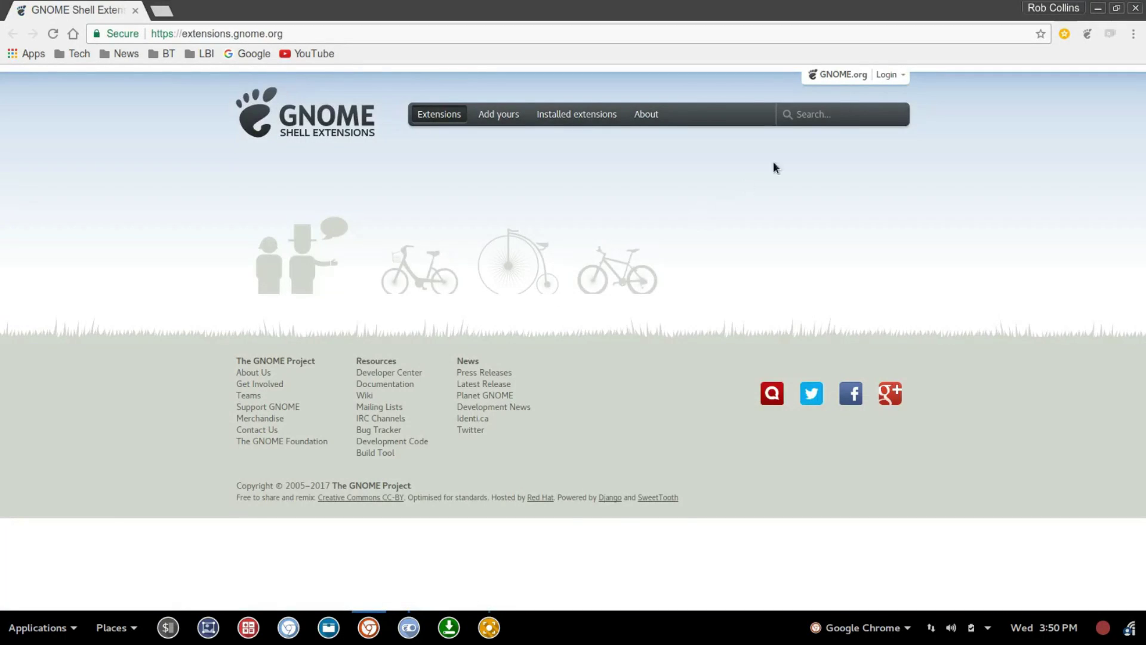
left_click(833, 111)
type("Dash")
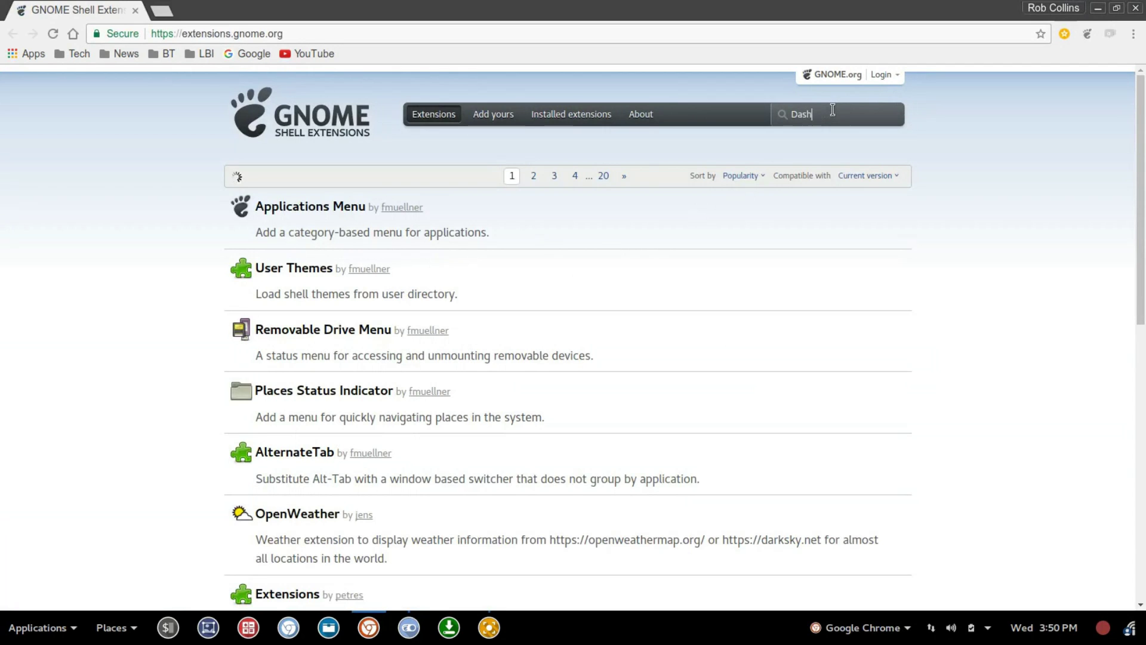
type(" to Panel")
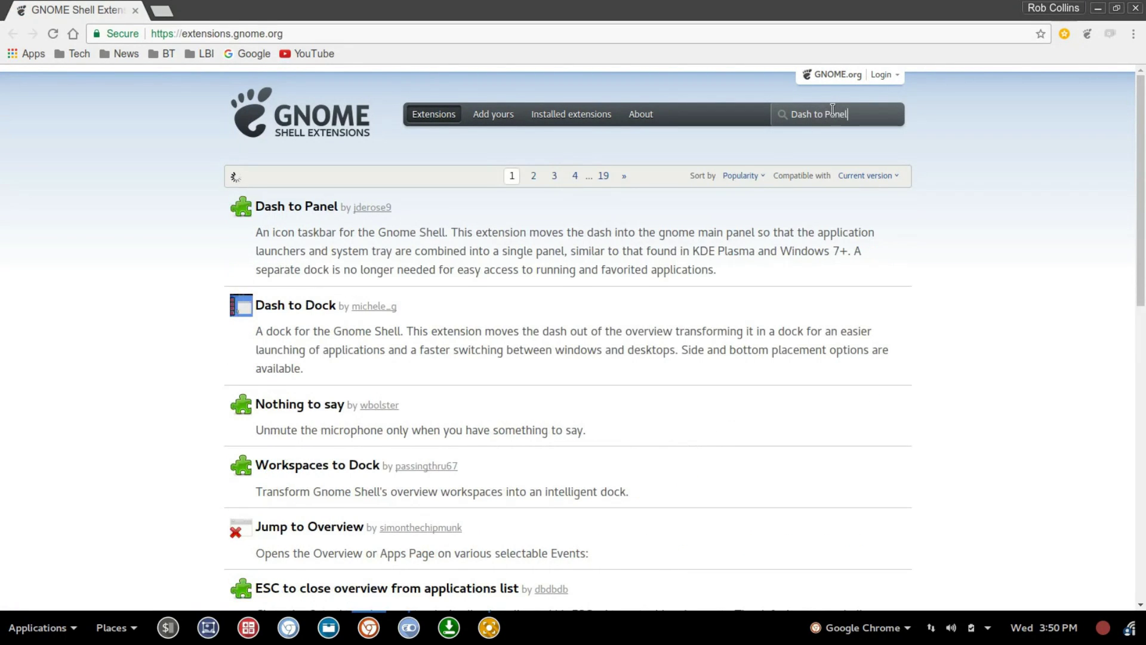
left_click(284, 206)
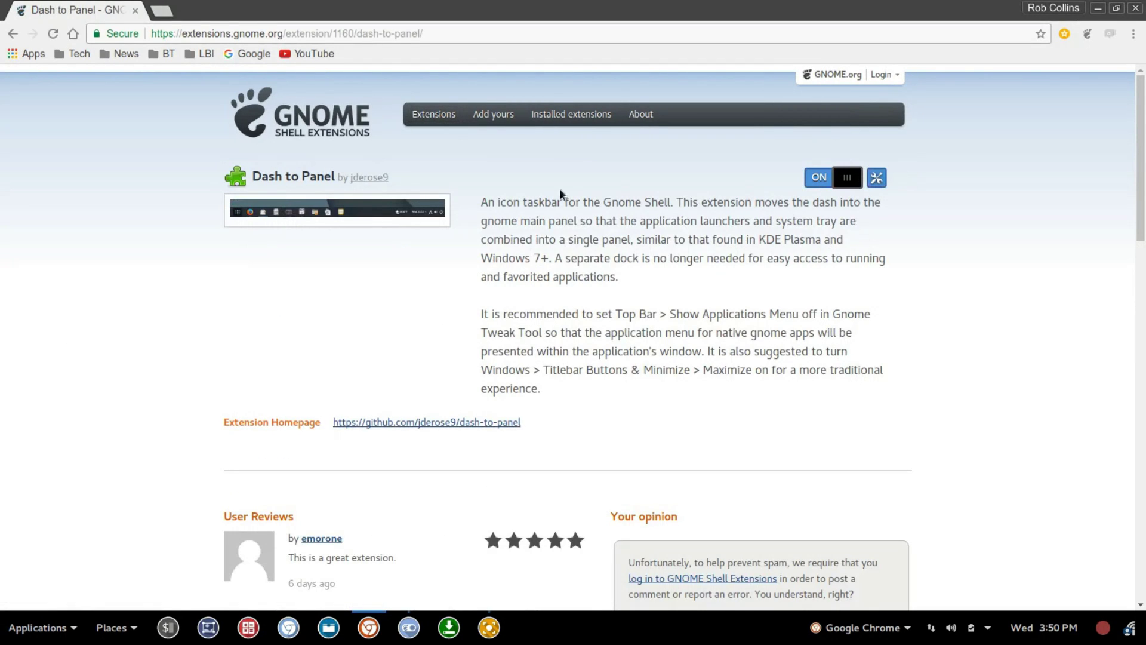
Step: Load more Dash to Panel user reviews on extensions.gnome.org, then return to the page top
scroll(573, 332, "down", 5)
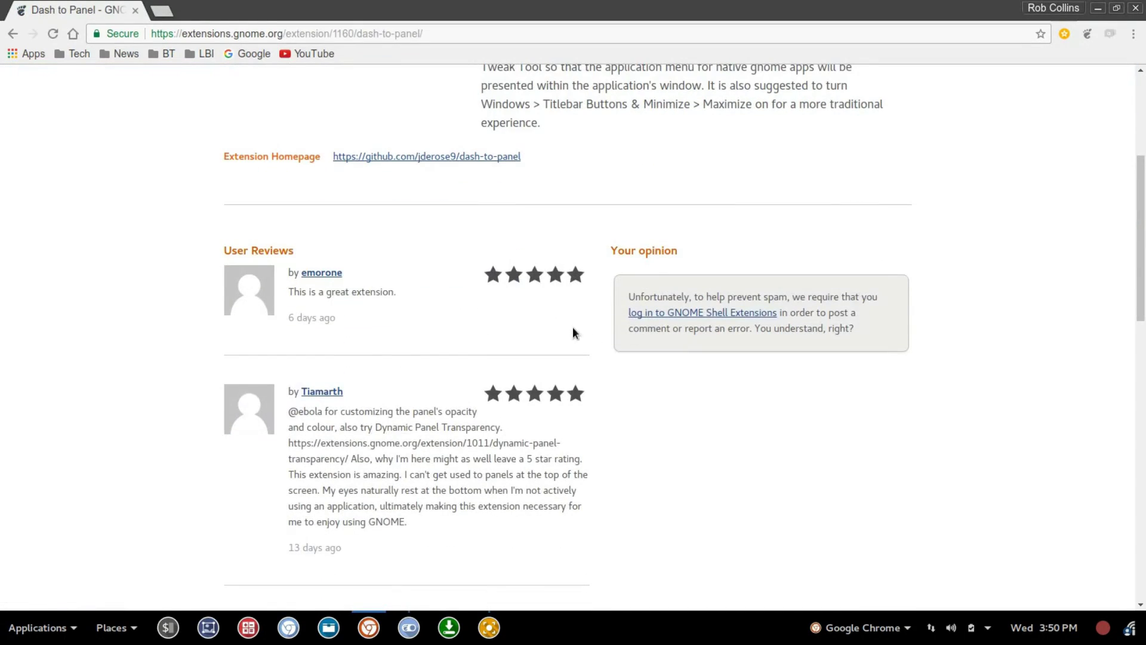
scroll(609, 308, "down", 6)
scroll(608, 277, "down", 6)
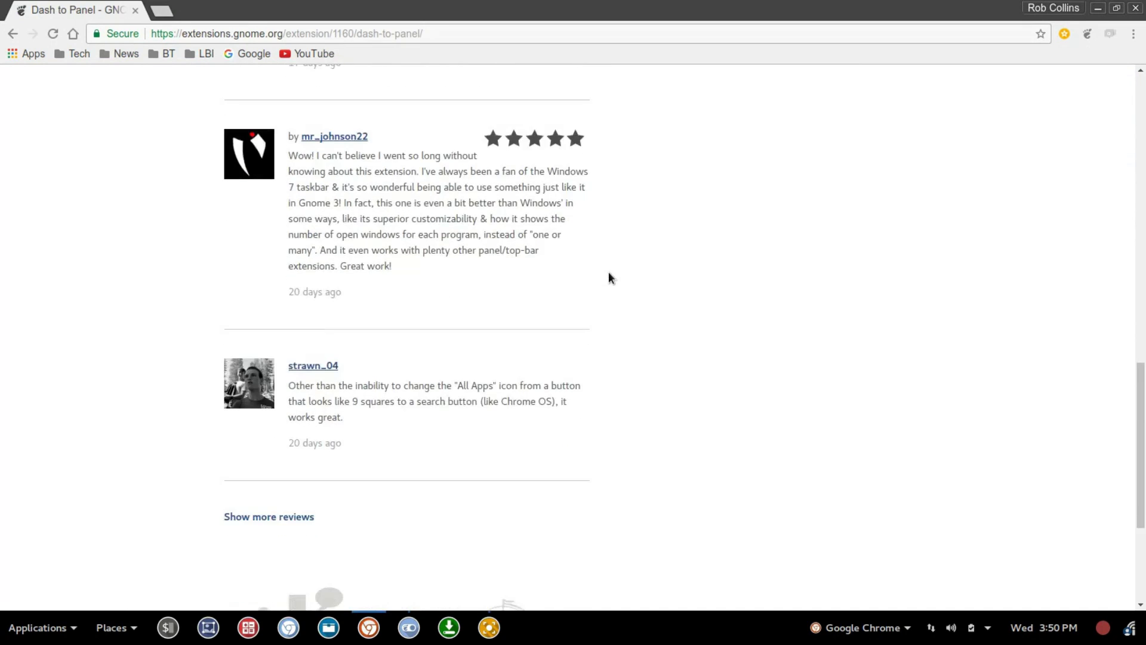
scroll(608, 276, "up", 12)
scroll(609, 276, "down", 13)
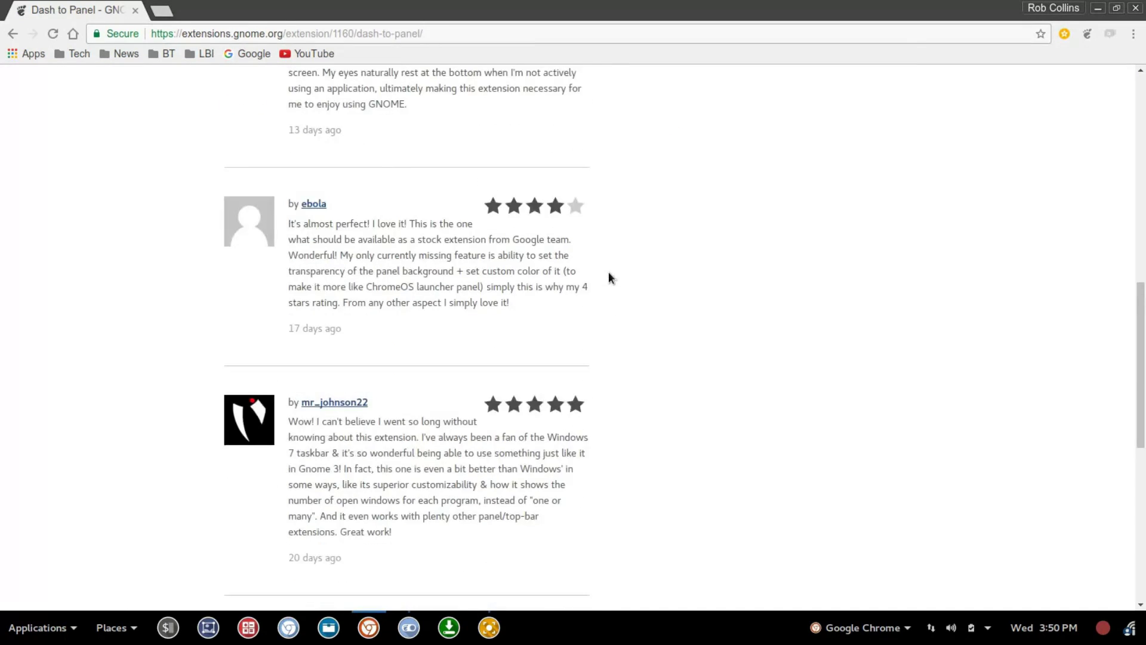
left_click(294, 442)
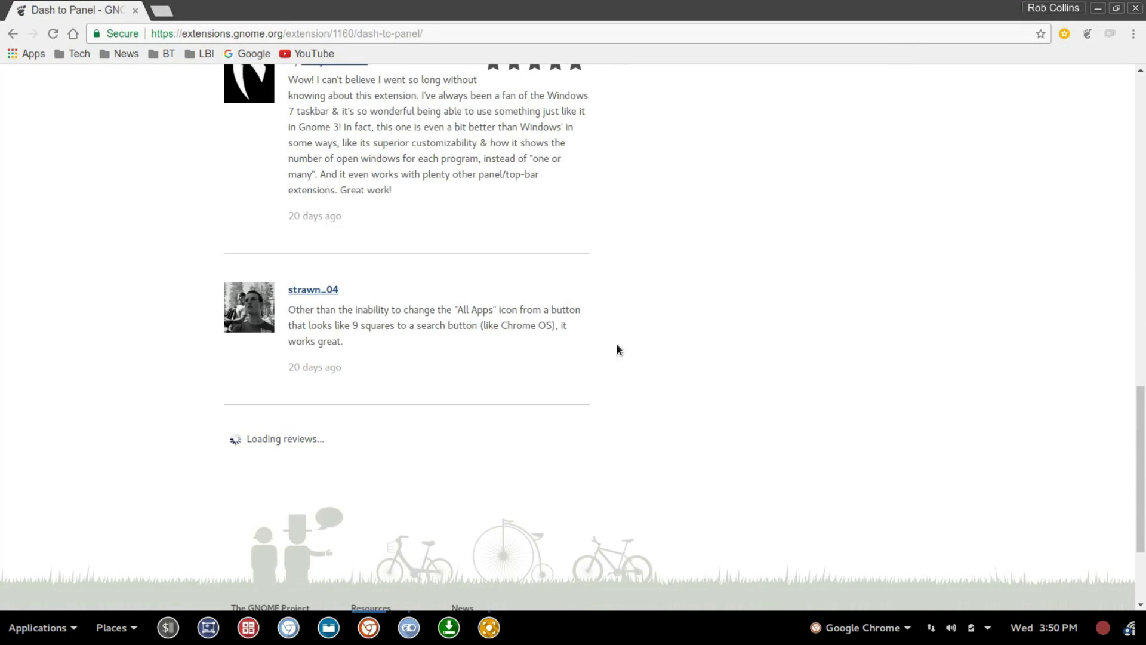
scroll(685, 280, "down", 6)
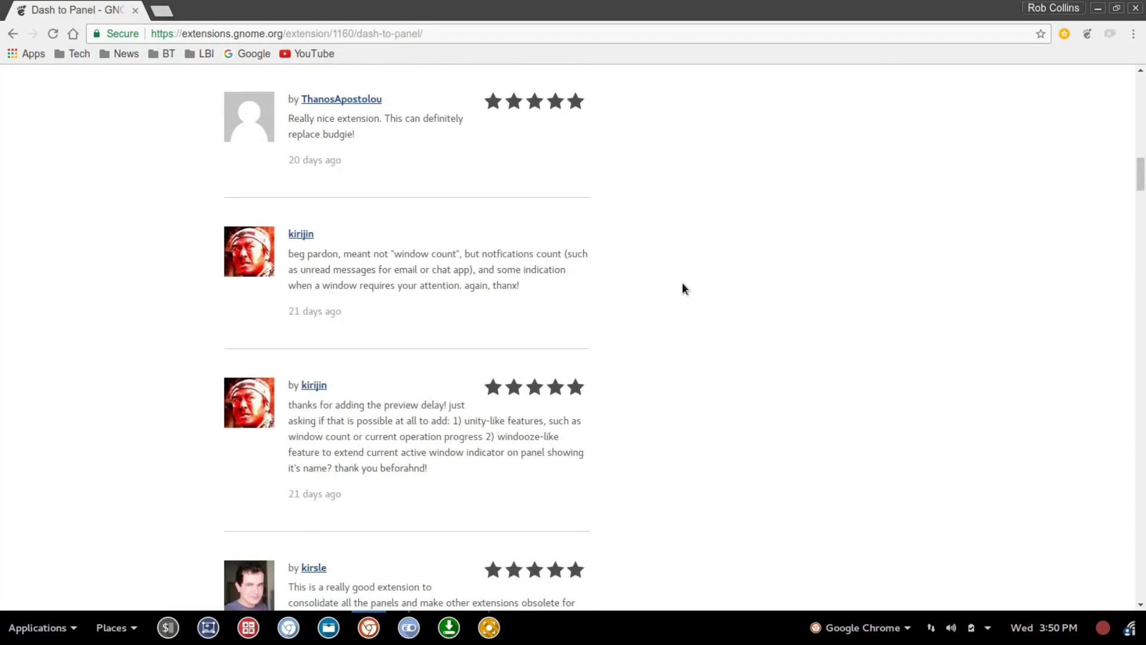
scroll(681, 287, "up", 15)
scroll(659, 321, "up", 10)
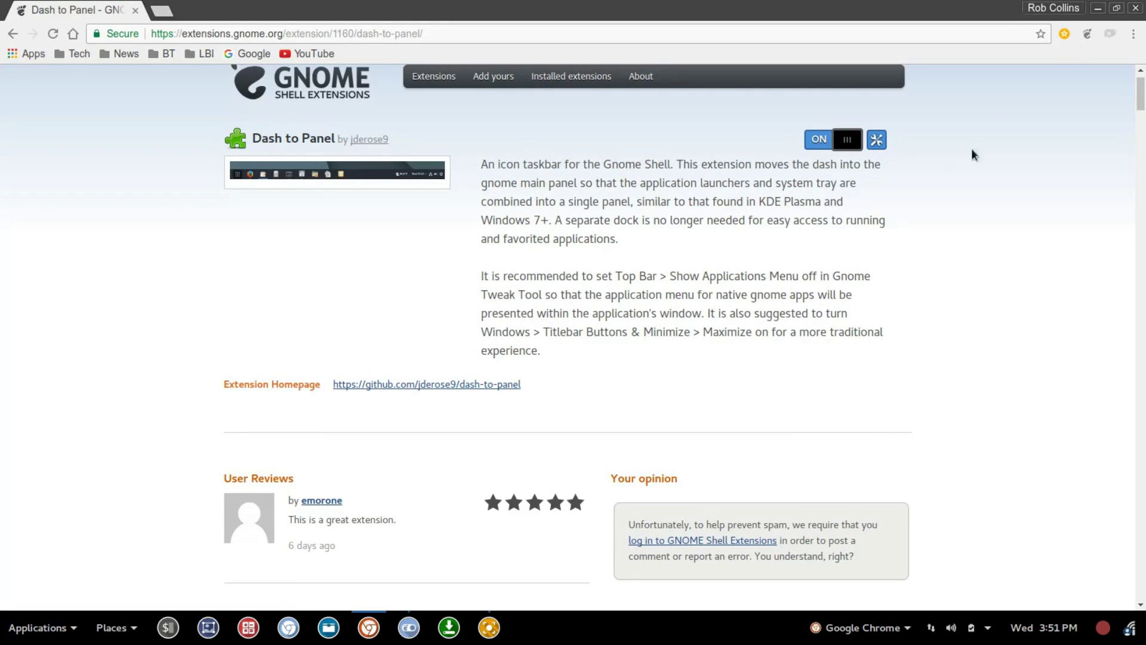
Step: Close Chrome and then the Tweaks window, leaving only the desktop with its bottom panel
left_click(1136, 8)
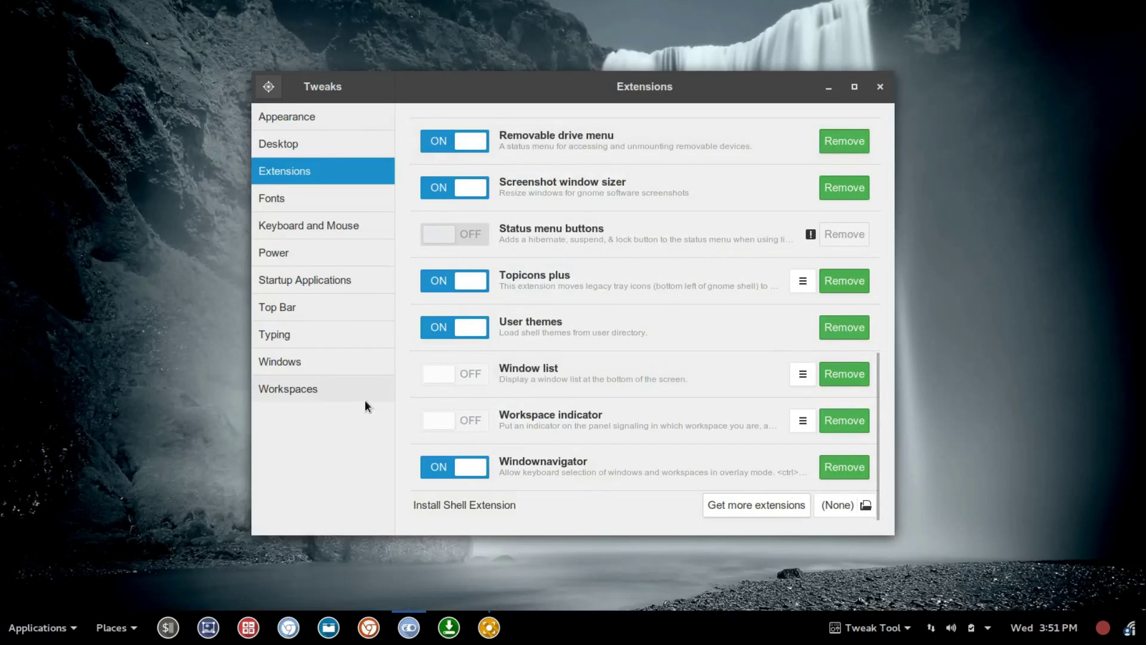
left_click(880, 86)
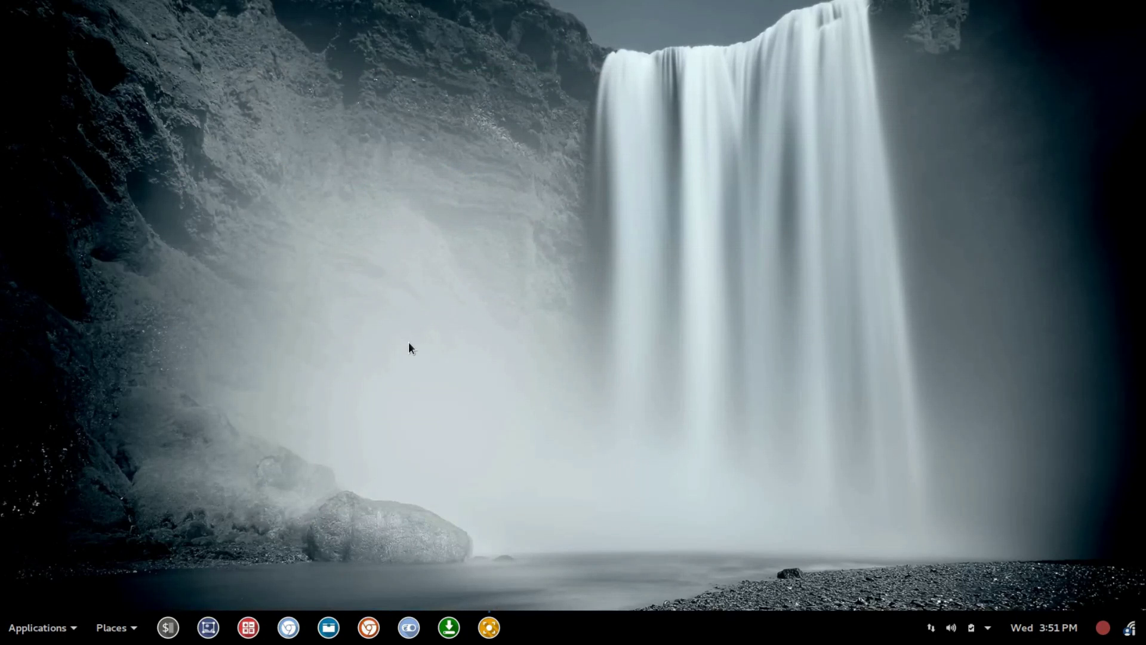